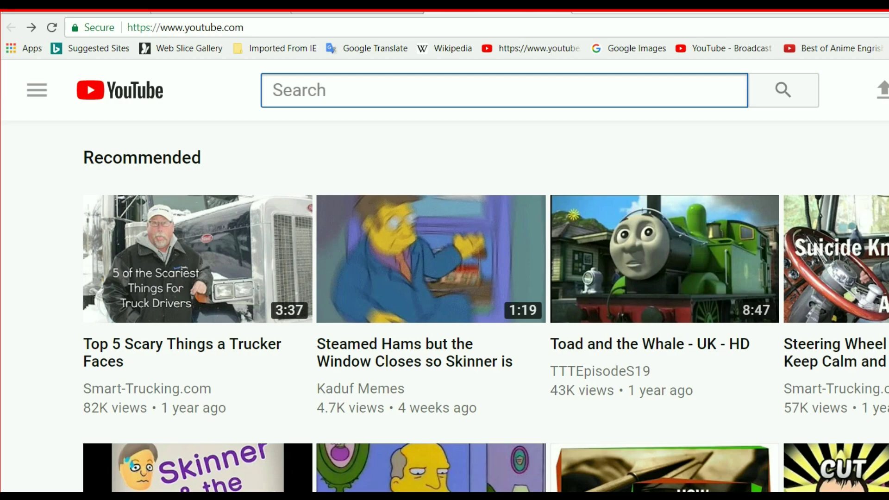
Step: Search YouTube for "gg1 horn"
type("gg1")
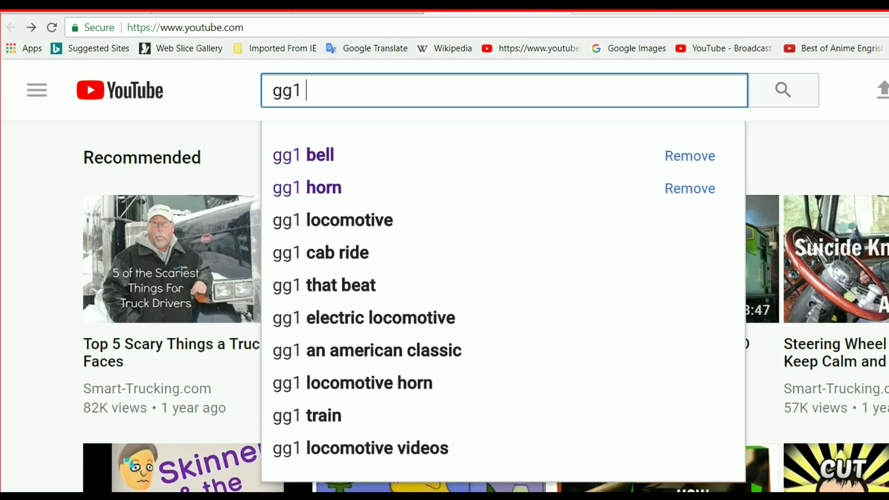
key("Down")
key("Down")
key("Return")
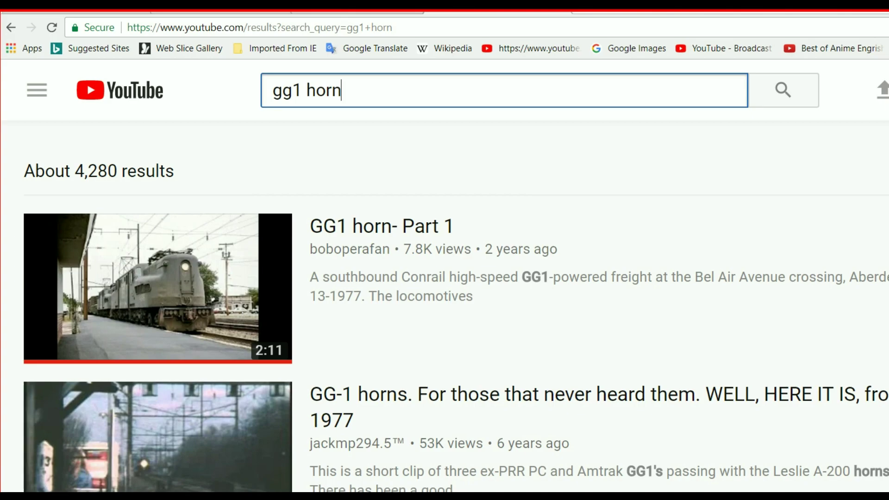
Step: Look through the search results and open the video "GG1 Horn- Part 3"
scroll(456, 306, "down", 5)
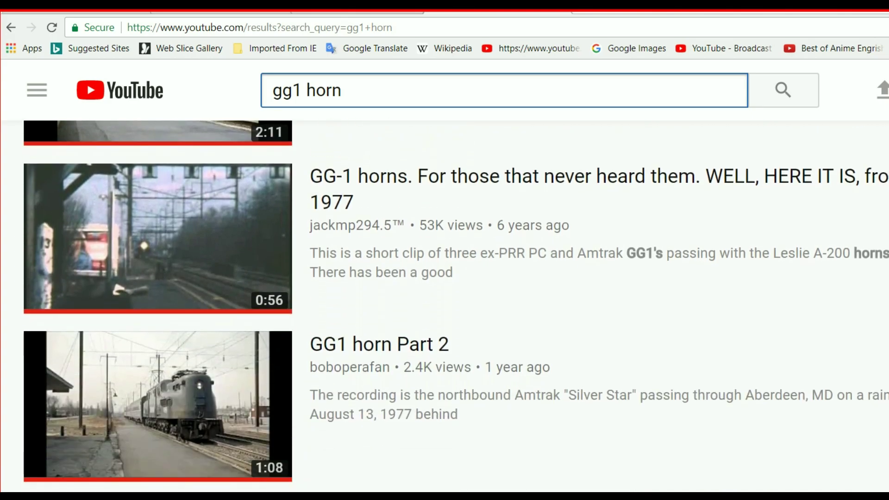
scroll(389, 396, "down", 6)
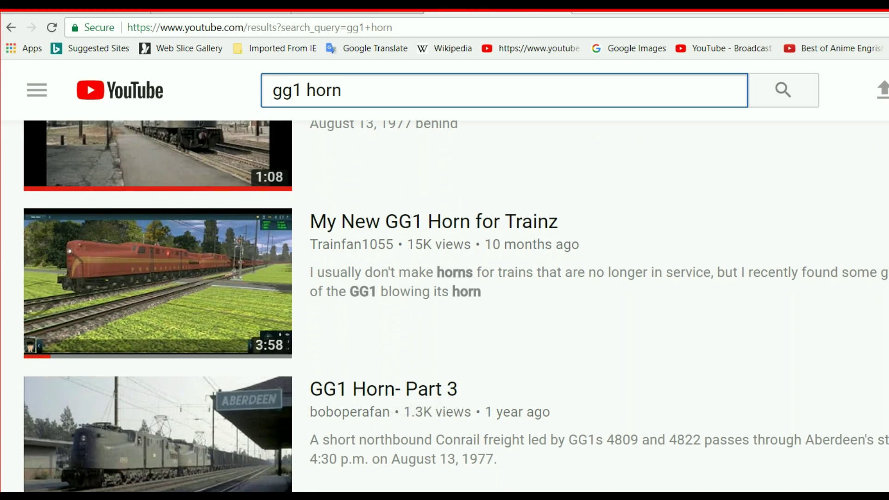
scroll(445, 305, "down", 3)
scroll(445, 306, "down", 2)
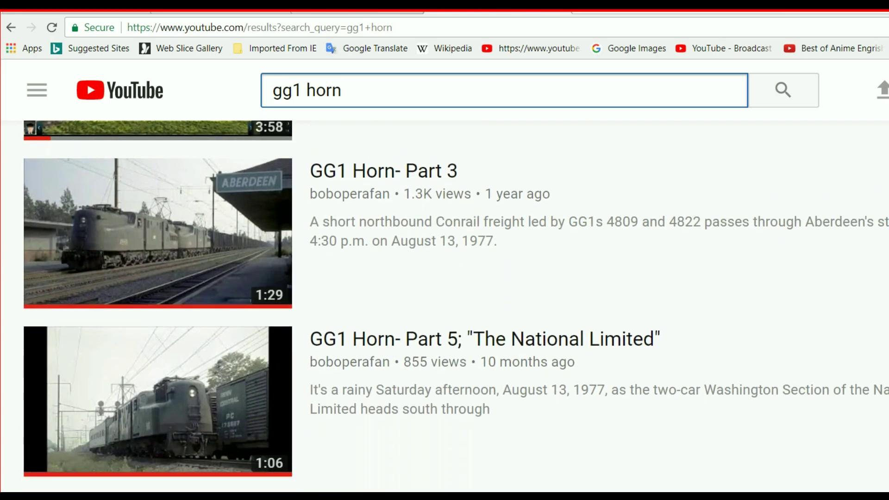
scroll(444, 305, "down", 2)
scroll(444, 306, "up", 6)
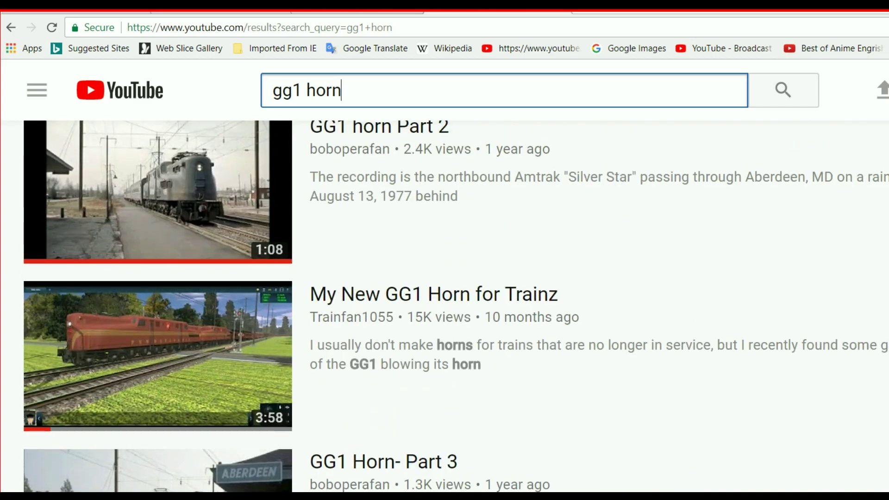
scroll(445, 306, "down", 2)
left_click(160, 379)
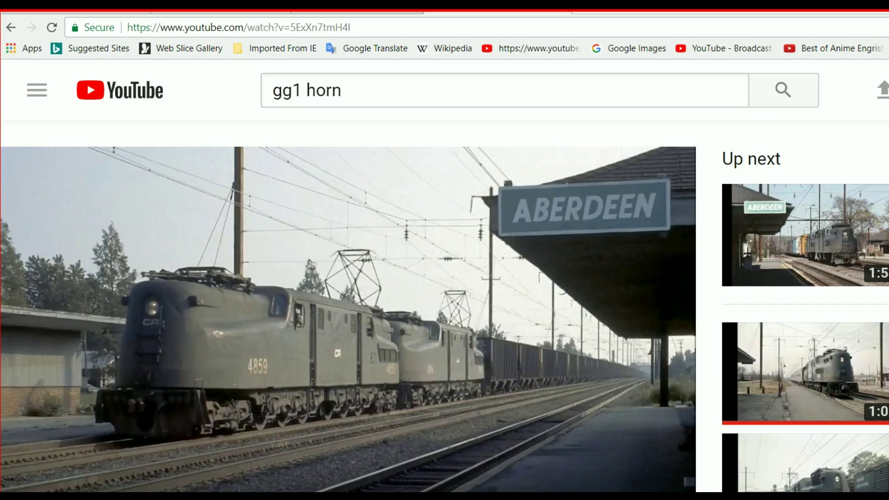
Step: Copy the web address of the opened GG1 Horn- Part 3 video
right_click(383, 28)
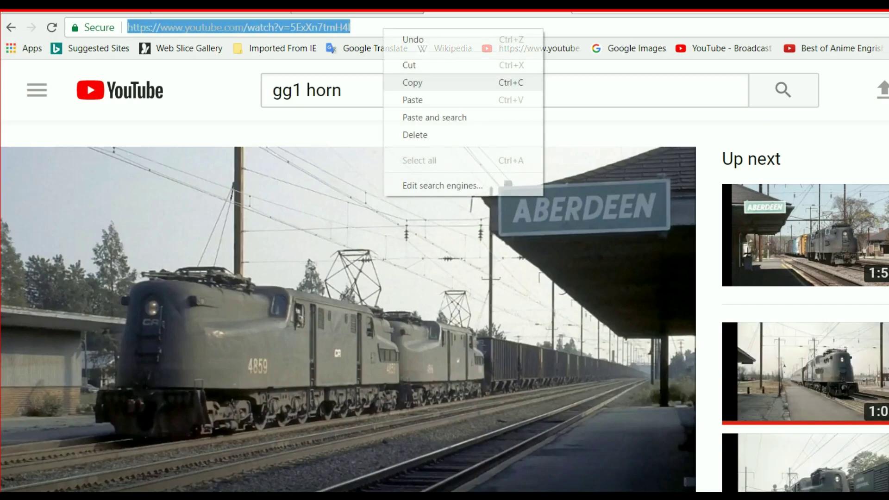
left_click(412, 83)
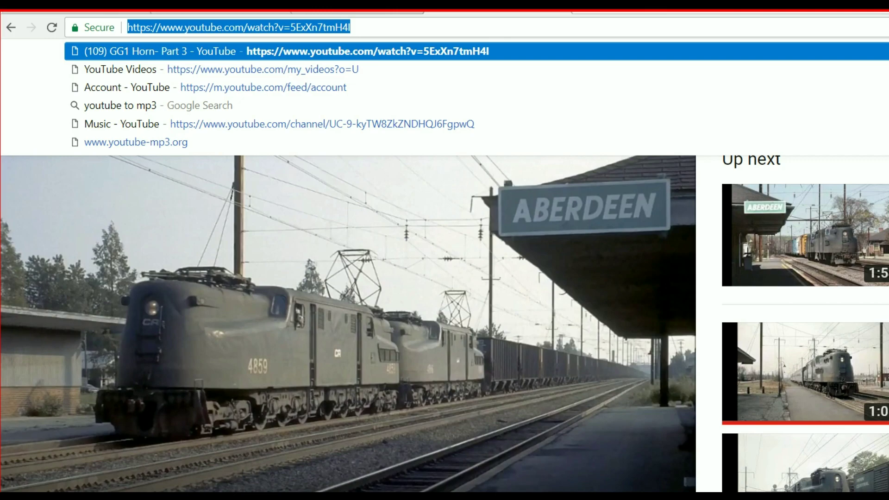
right_click(499, 29)
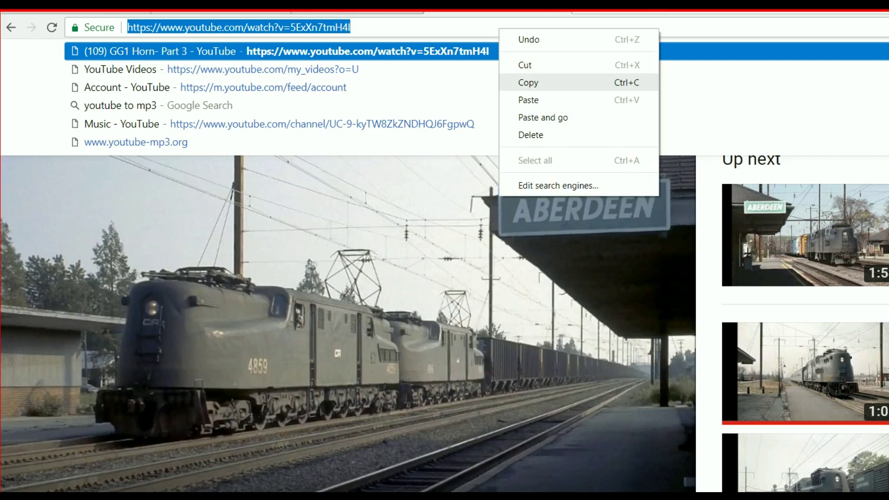
left_click(518, 82)
Step: Go to the bookmarked y2mate downloader in a new tab and replace its video link with the copied address
left_click_drag(551, 4, 551, 30)
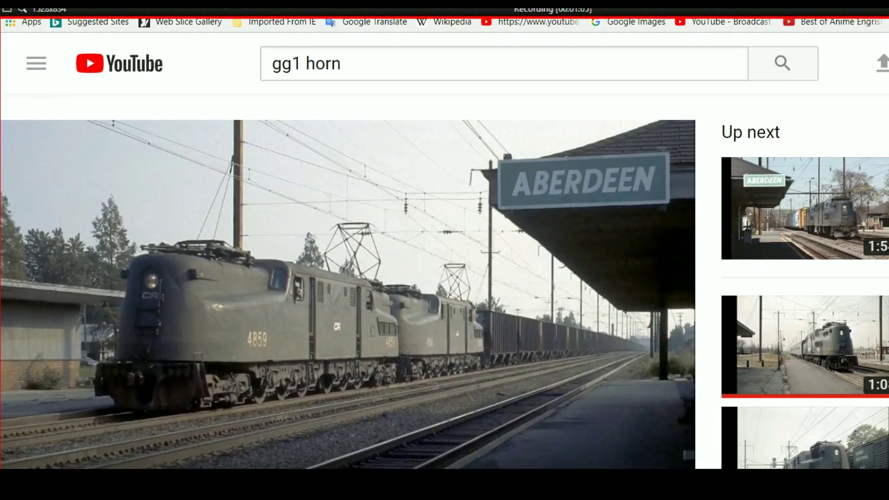
key("ctrl+t")
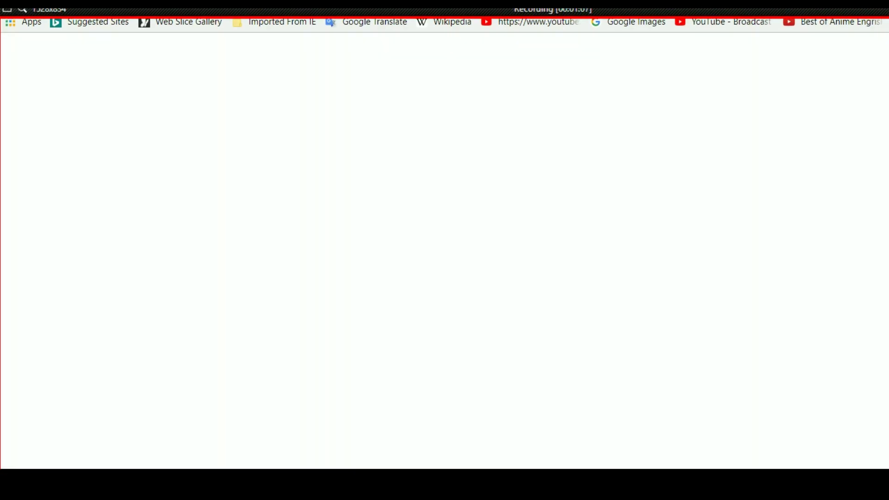
left_click(887, 21)
scroll(884, 195, "down", 20)
scroll(842, 345, "down", 13)
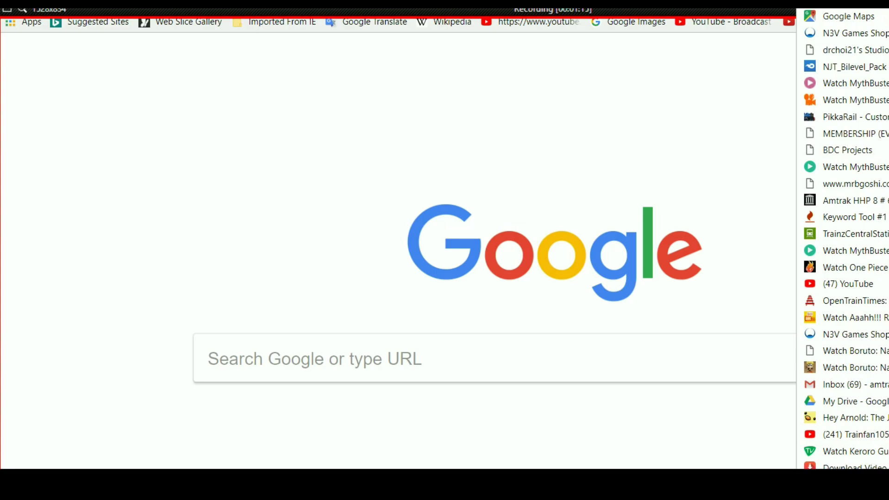
key("Escape")
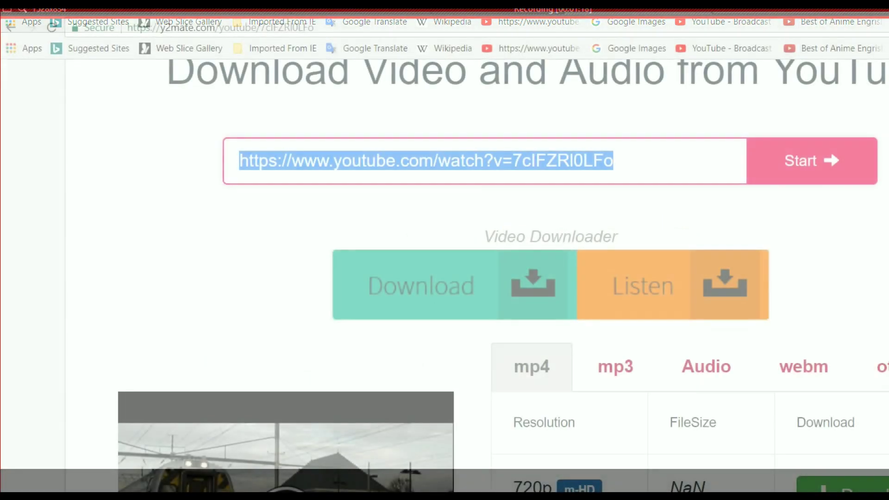
key("BackSpace")
key("ctrl+v")
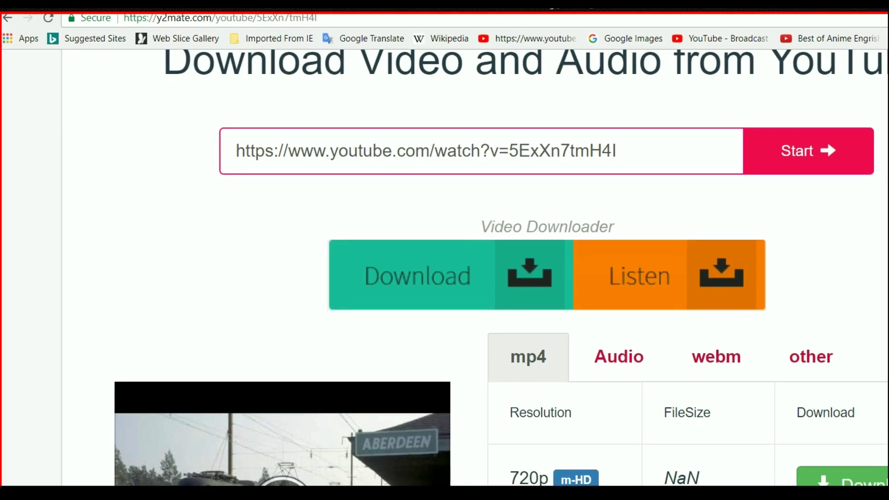
Step: Clear the browser, Bandicam and T:ANE windows away to expose the desktop
left_click(864, 8)
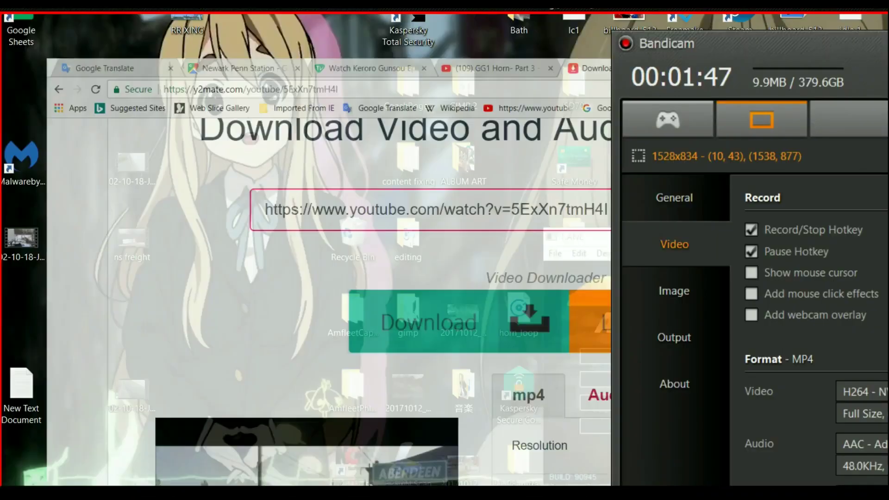
left_click_drag(444, 10, 446, 0)
left_click(887, 43)
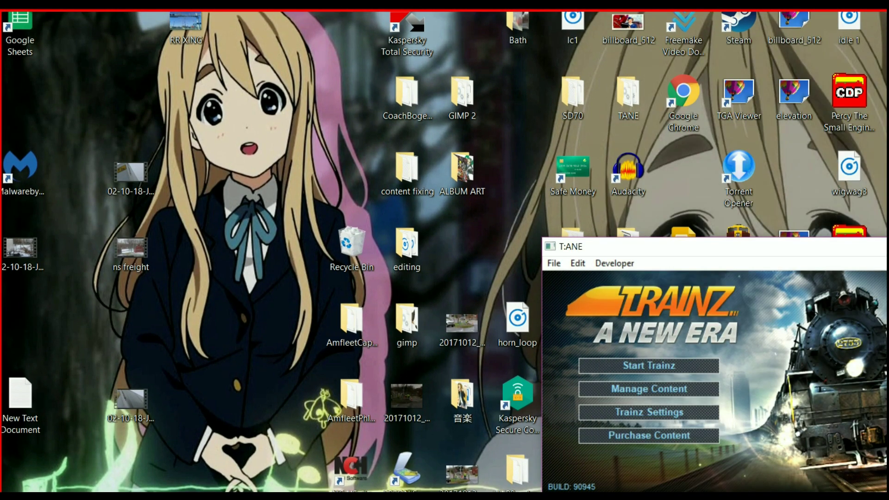
left_click(885, 247)
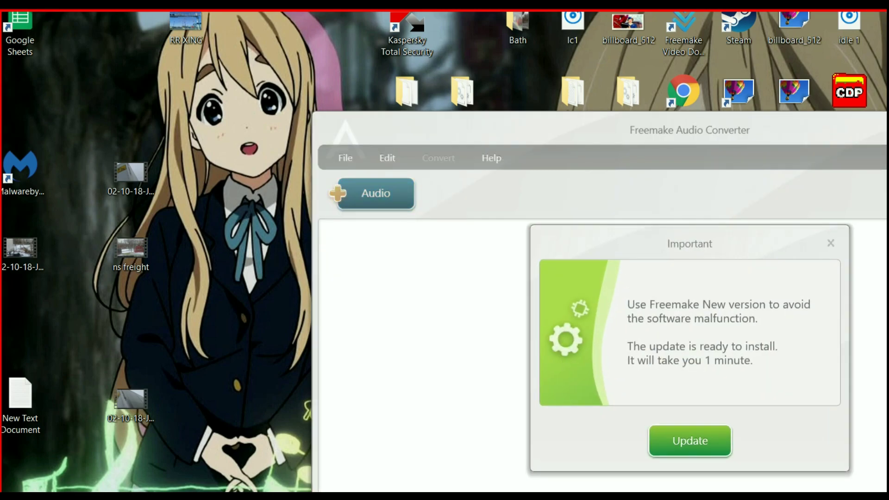
Step: Dismiss the Freemake Audio Converter update notice and add "GG1 Horn- Part 3" from the Downloads folder
left_click(830, 243)
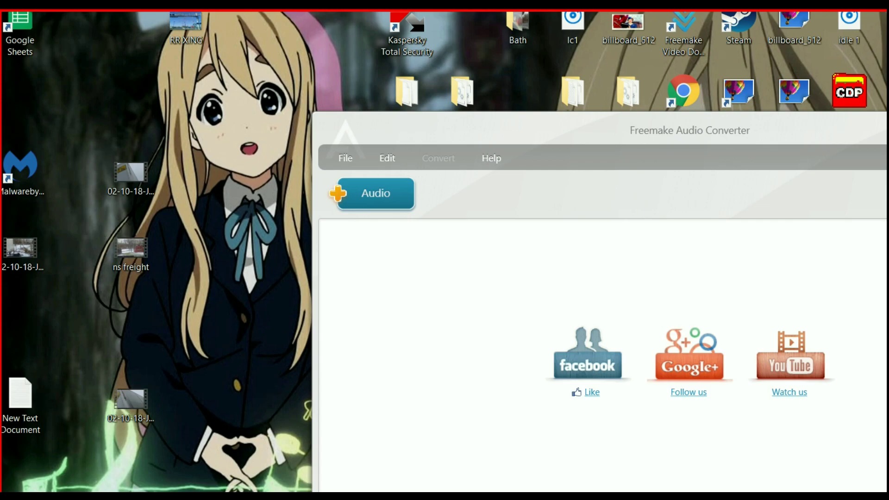
left_click(375, 193)
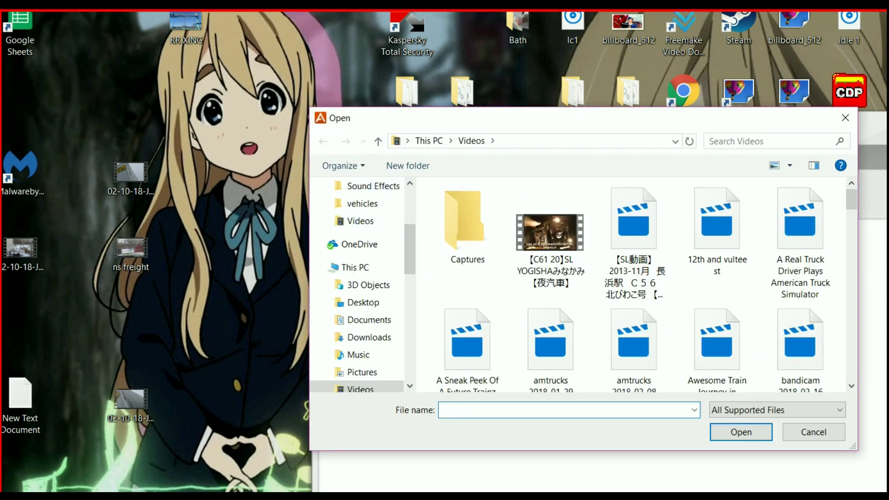
left_click(366, 337)
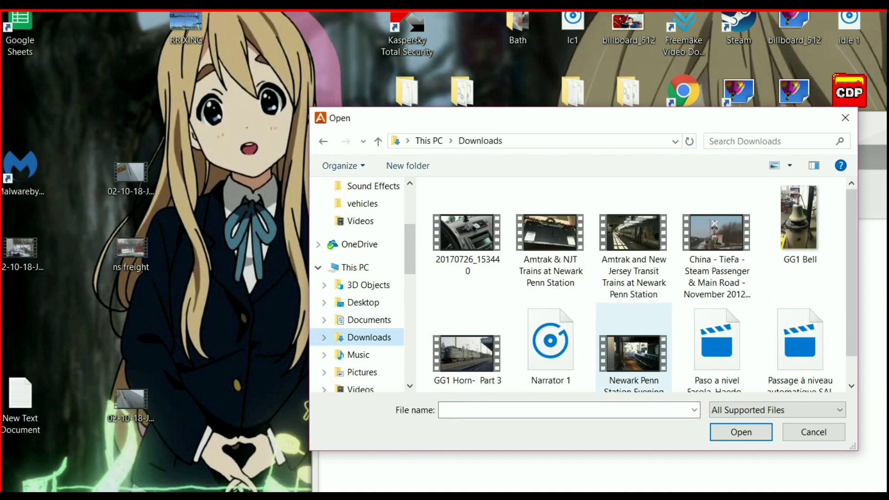
scroll(717, 352, "down", 1)
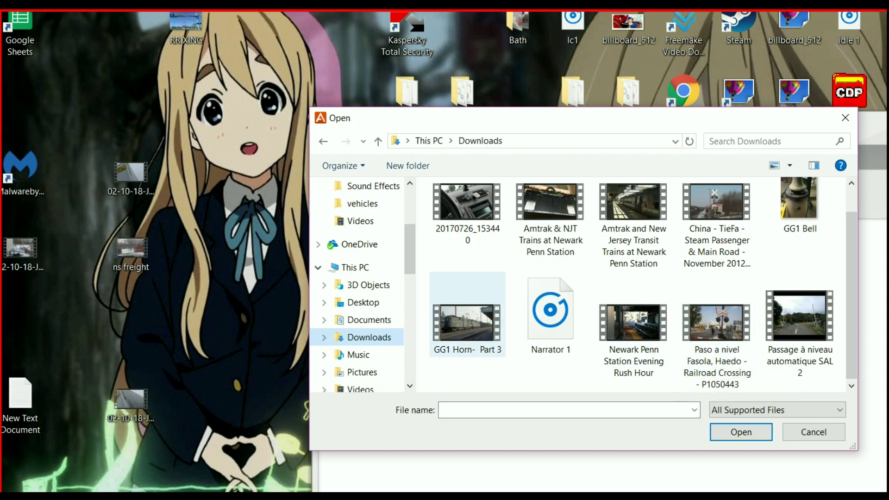
left_click(467, 319)
double_click(466, 320)
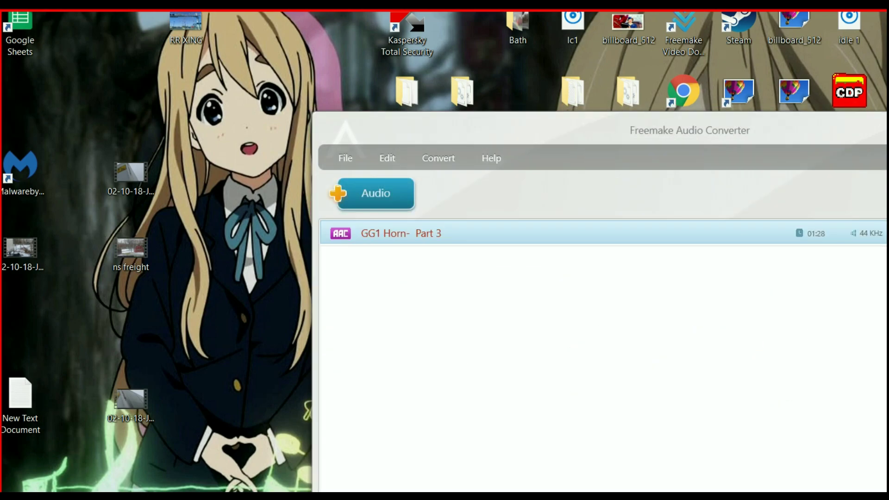
Step: Convert GG1 Horn- Part 3 to WAV at Optimal quality into Desktop\wavsounds, and close the converter
left_click(438, 158)
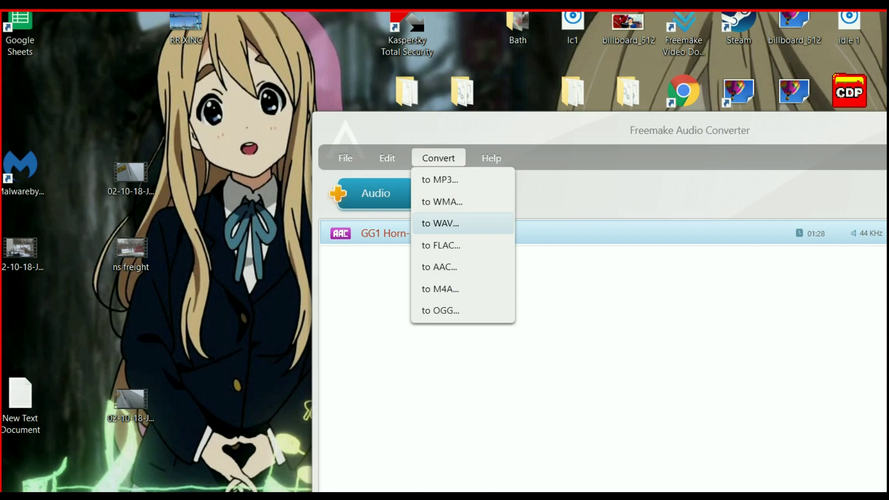
left_click(439, 223)
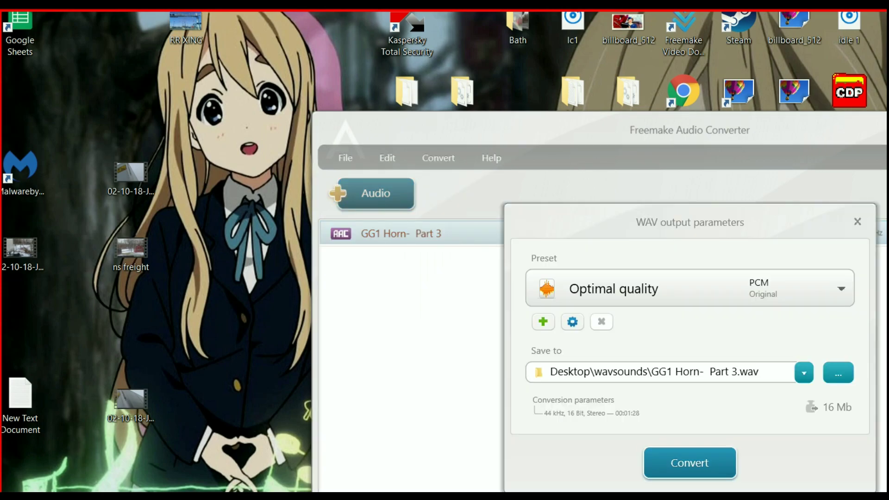
left_click(690, 463)
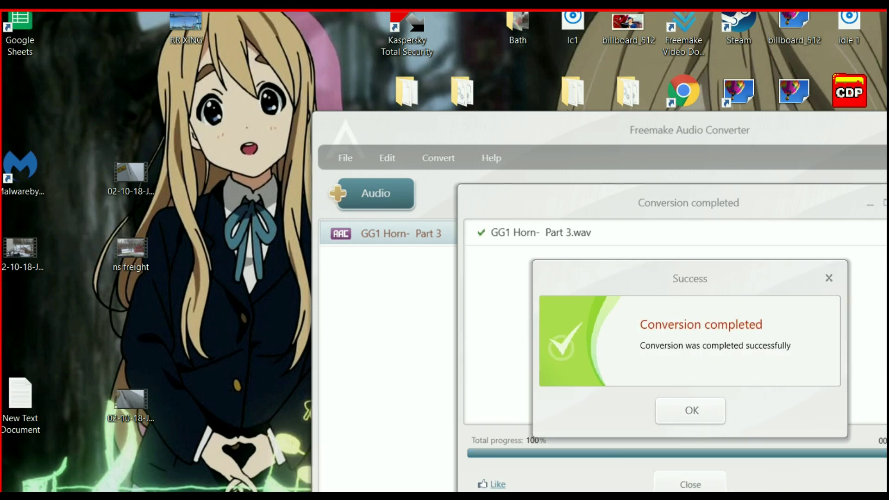
left_click(691, 410)
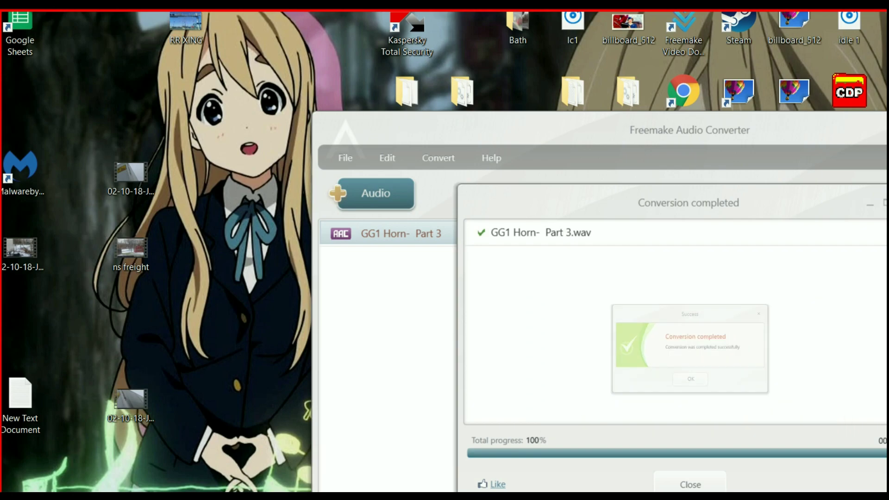
left_click(689, 483)
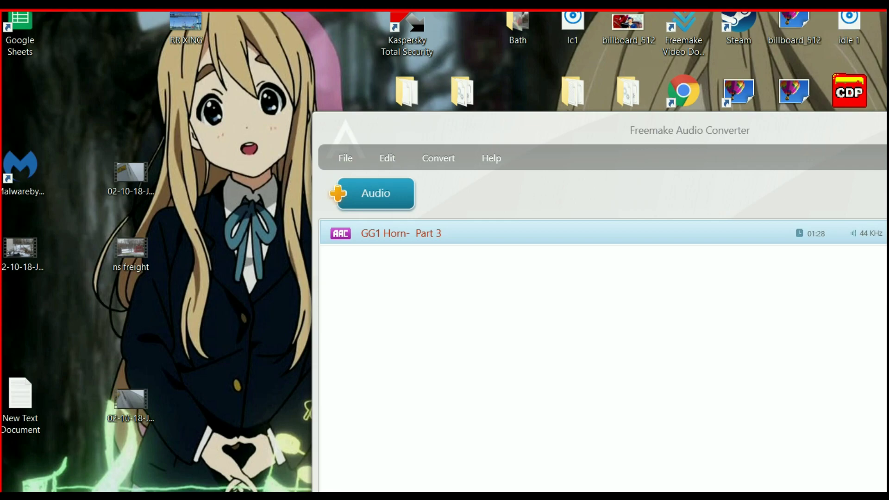
key("alt+F4")
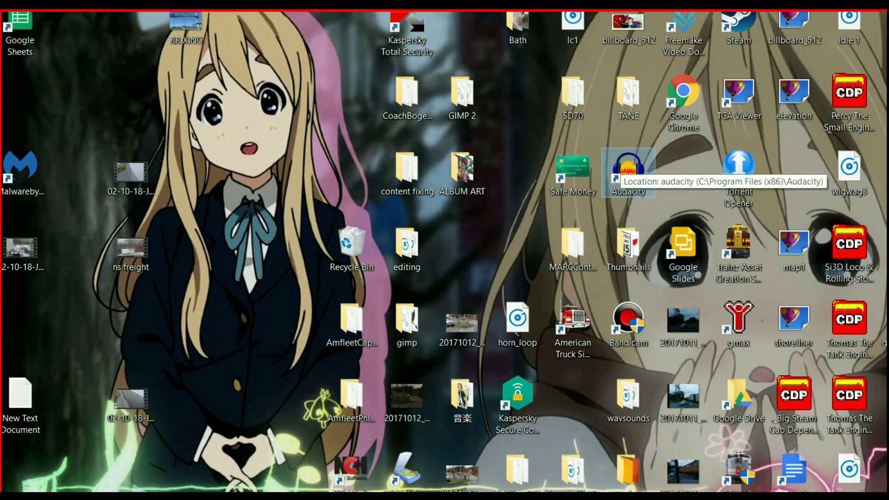
Step: Open Audacity and import the audio file "GG1 Horn- Part 3" from the wavsounds folder
double_click(628, 169)
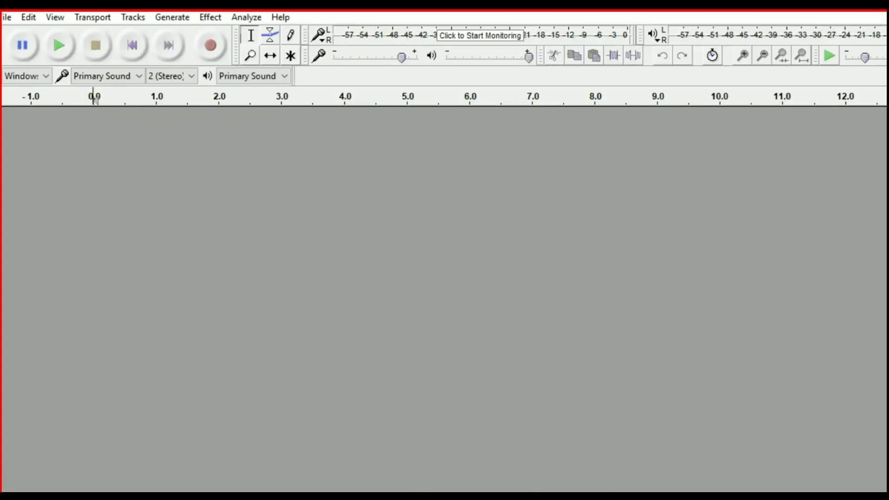
left_click(8, 17)
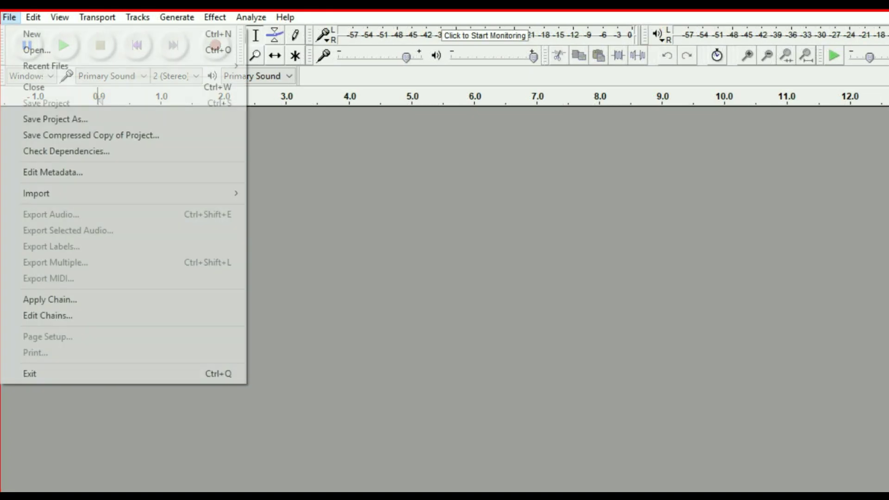
mouse_move(37, 194)
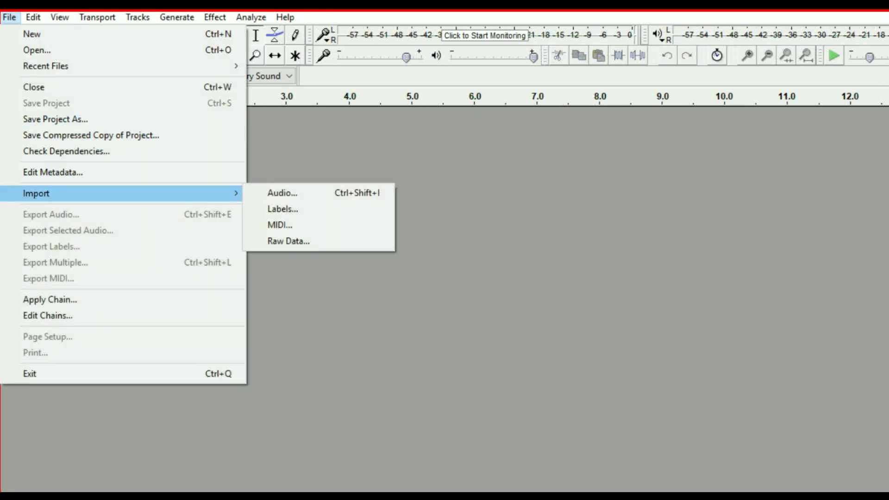
left_click(282, 192)
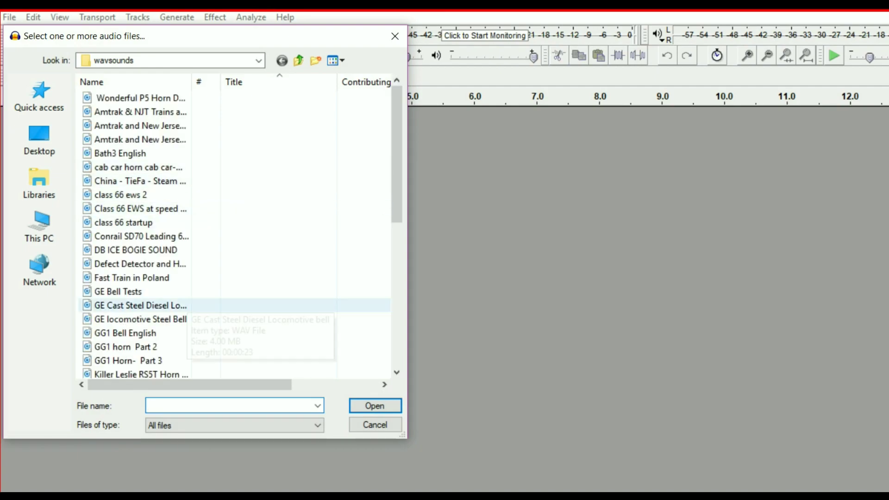
left_click(139, 360)
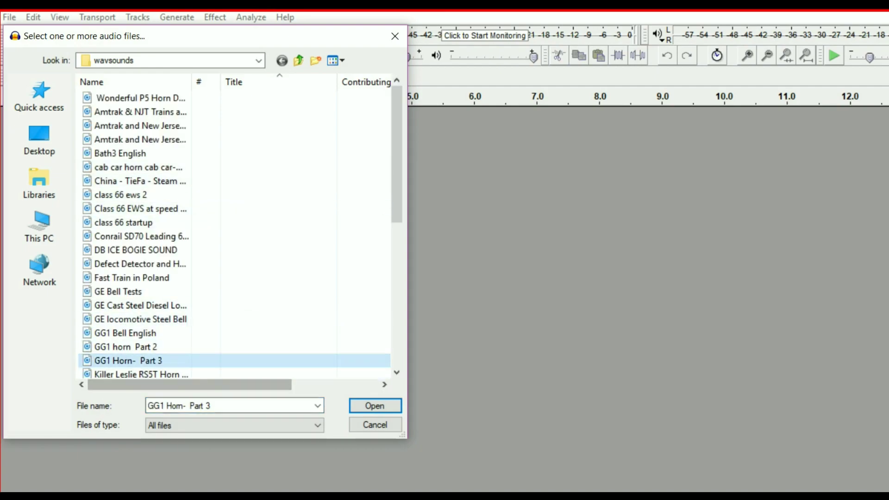
left_click(375, 406)
key("Return")
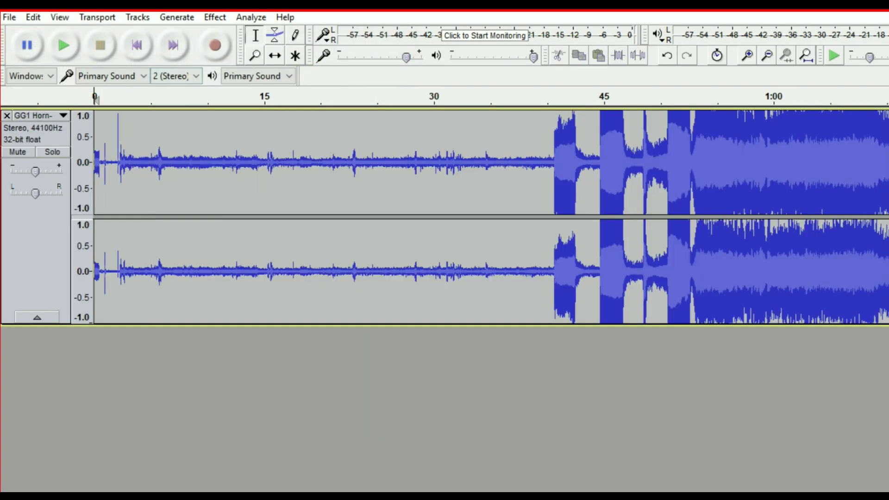
Step: Split the GG1 Horn stereo track into two mono tracks and remove the lower one
left_click(42, 115)
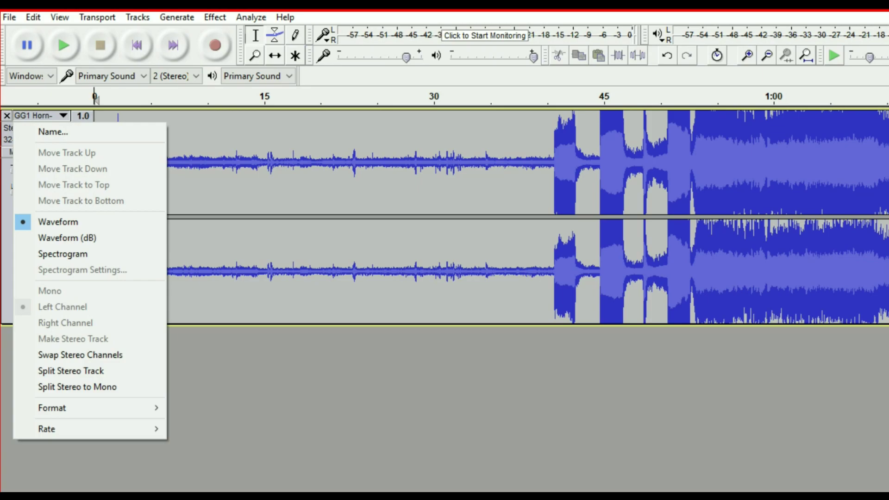
key("Return")
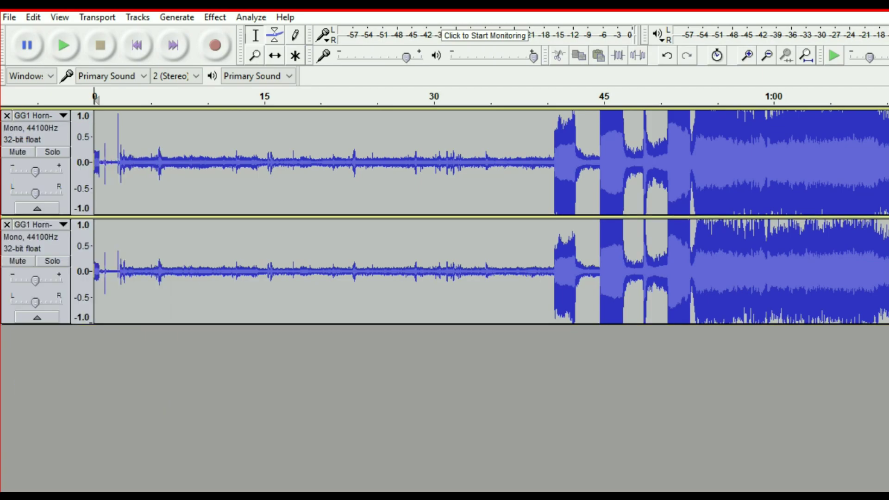
left_click(7, 225)
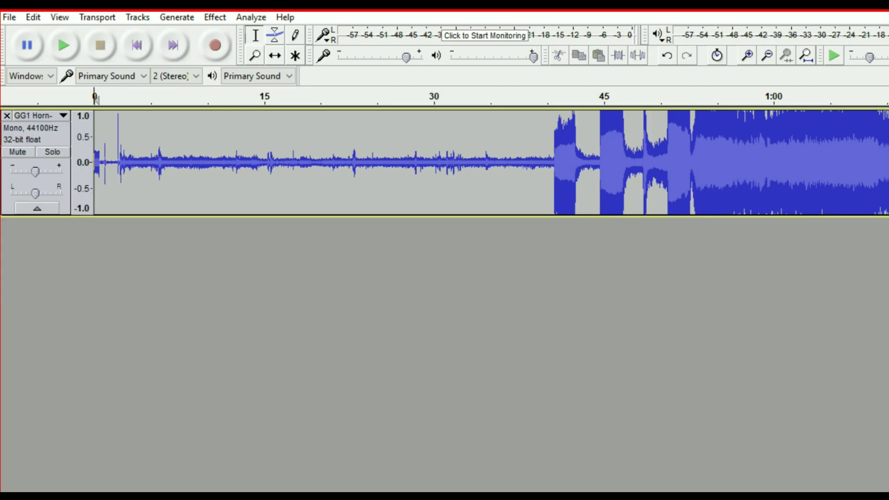
Step: Play the recording from about 38 seconds to listen to the horn blasts, and stop playback
left_click(527, 162)
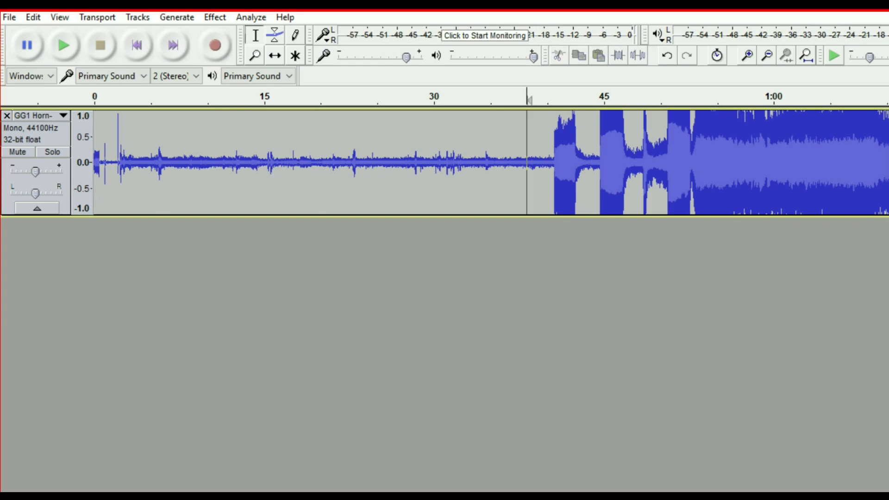
left_click(64, 45)
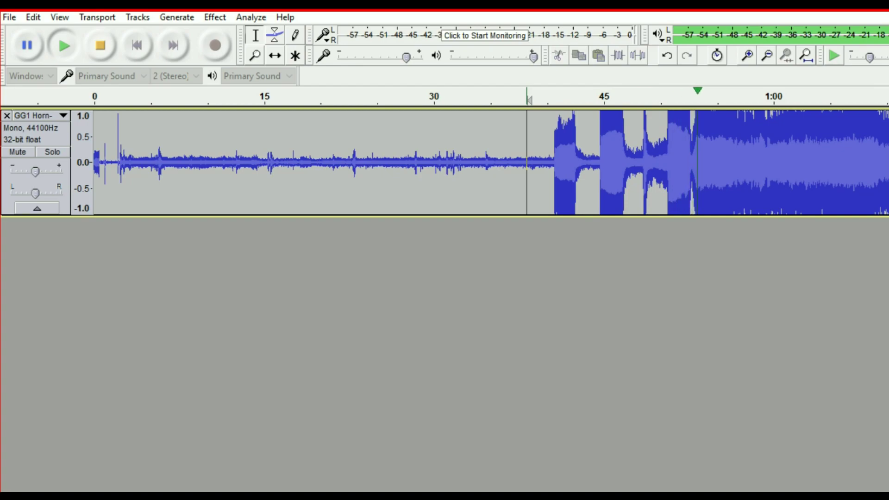
key("space")
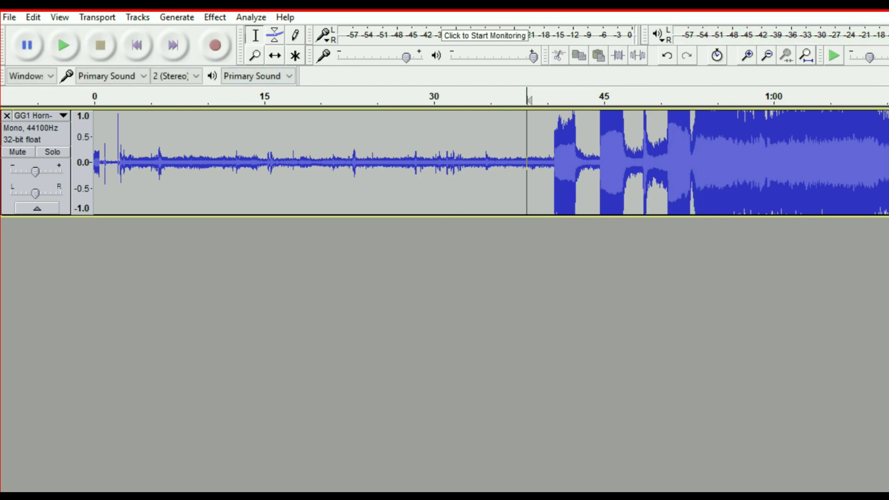
Step: Delete all audio from the track's start up to just before the long horn blast at about 50.5 seconds
left_click(665, 162)
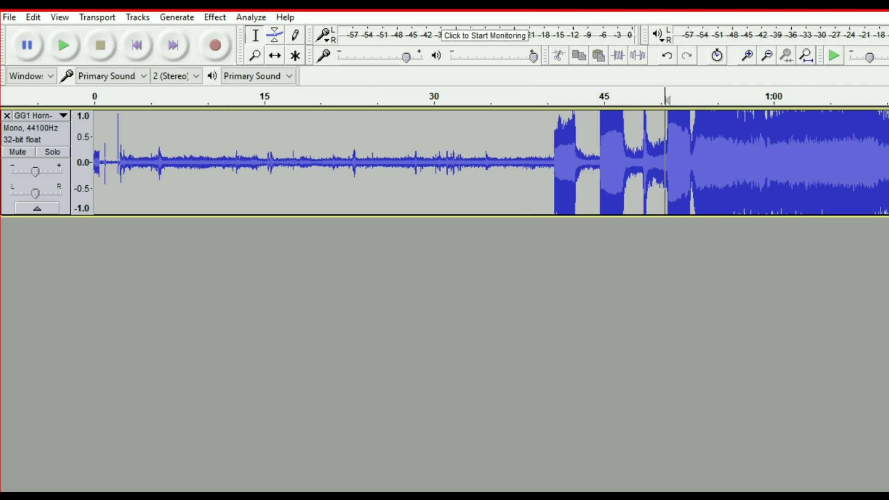
left_click_drag(666, 162, 129, 162)
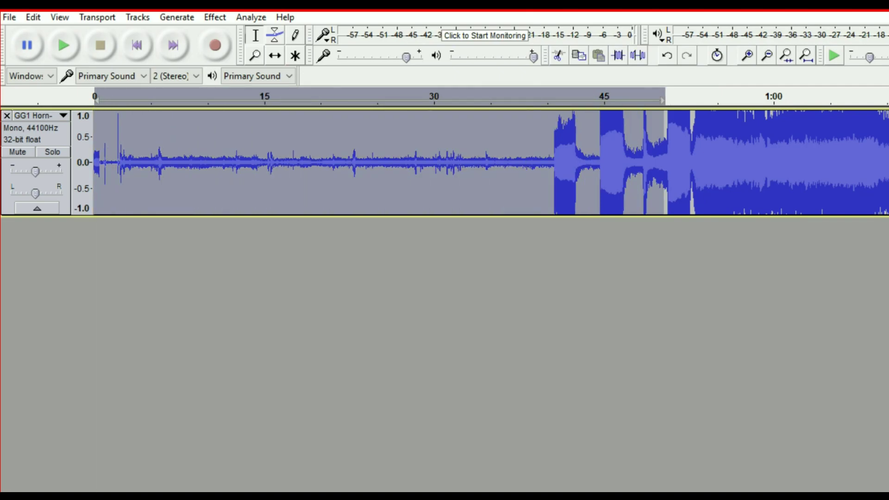
left_click(33, 18)
left_click(59, 87)
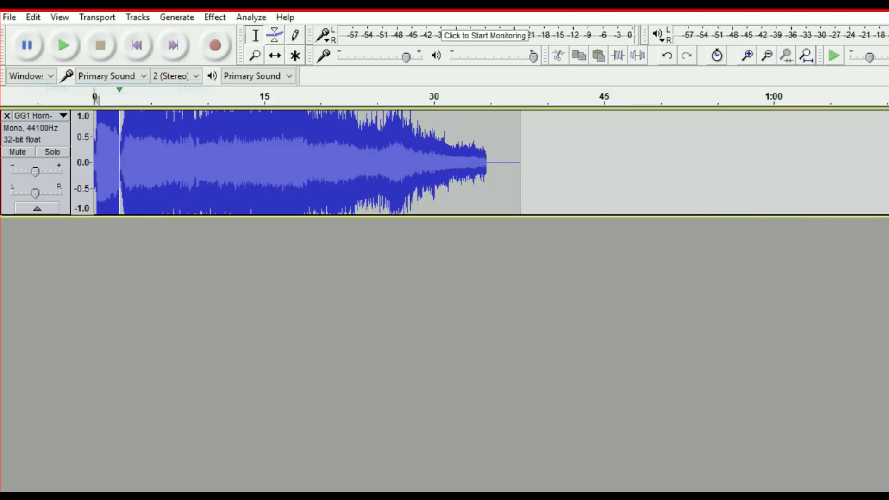
Step: Delete everything after about 2.2 seconds, keeping only the first horn blast
left_click_drag(120, 97, 521, 97)
left_click(33, 17)
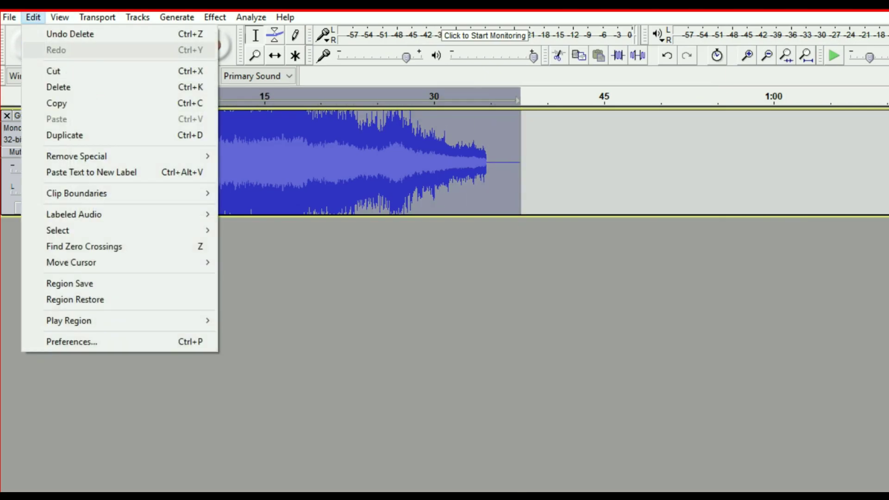
left_click(58, 86)
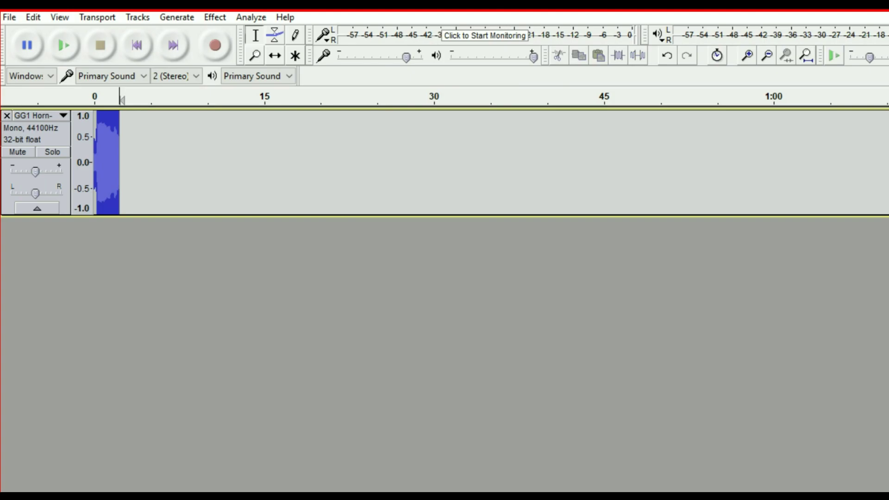
Step: Delete the quiet lead-in of about 0.29 seconds before the horn blast begins
scroll(298, 162, "up", 4)
key("ctrl+1")
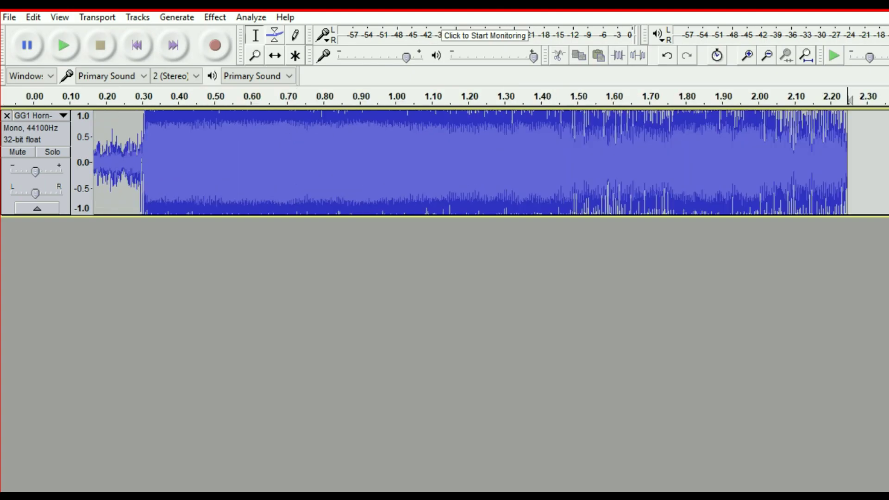
left_click_drag(139, 163, 88, 163)
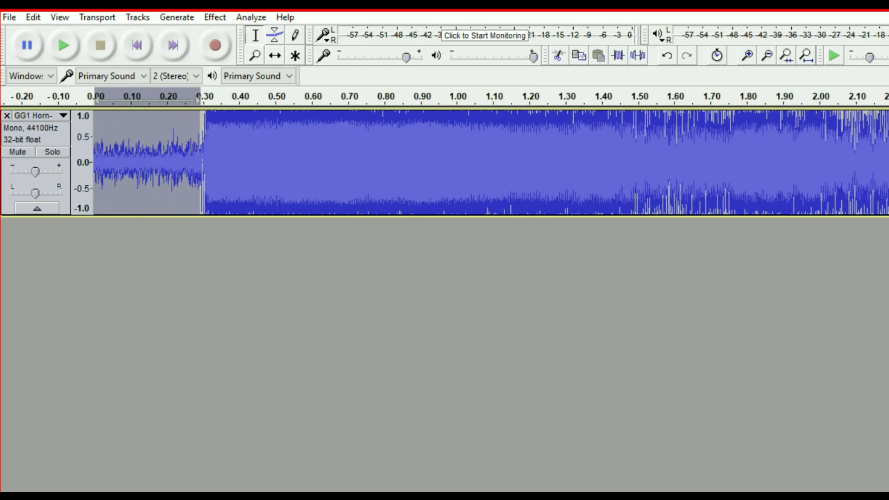
left_click(33, 17)
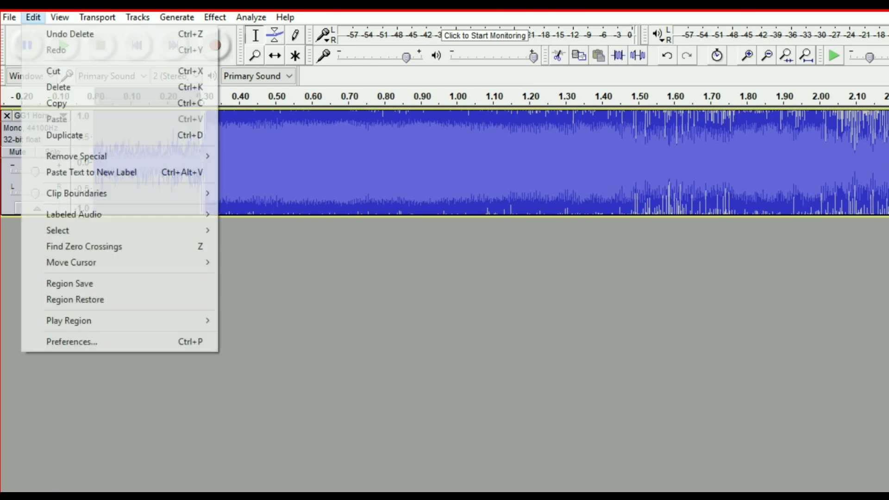
left_click(58, 87)
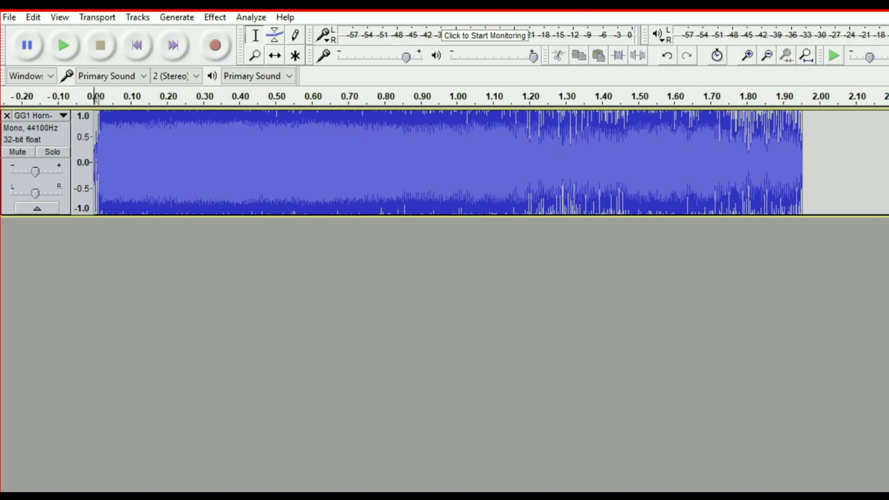
Step: Delete the blast's ending from about 1.02 seconds to the end of the clip
left_click_drag(464, 162, 802, 162)
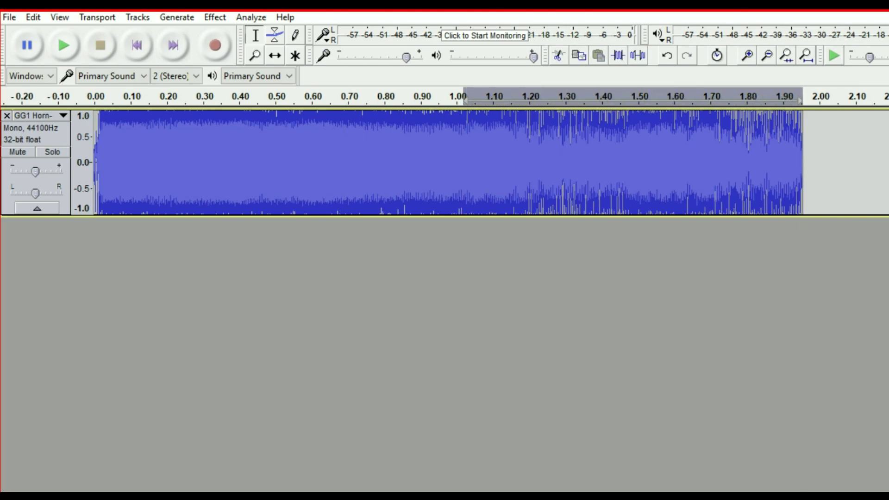
left_click(32, 17)
key("Return")
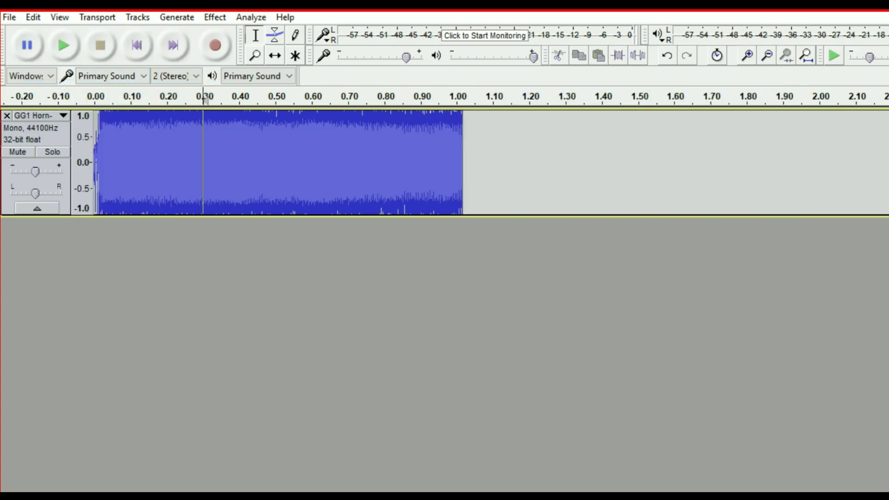
Step: Select and play the first 0.30 seconds of the horn, and start exporting that selection to the editing folder on the Desktop
left_click_drag(203, 96, 95, 96)
left_click(63, 45)
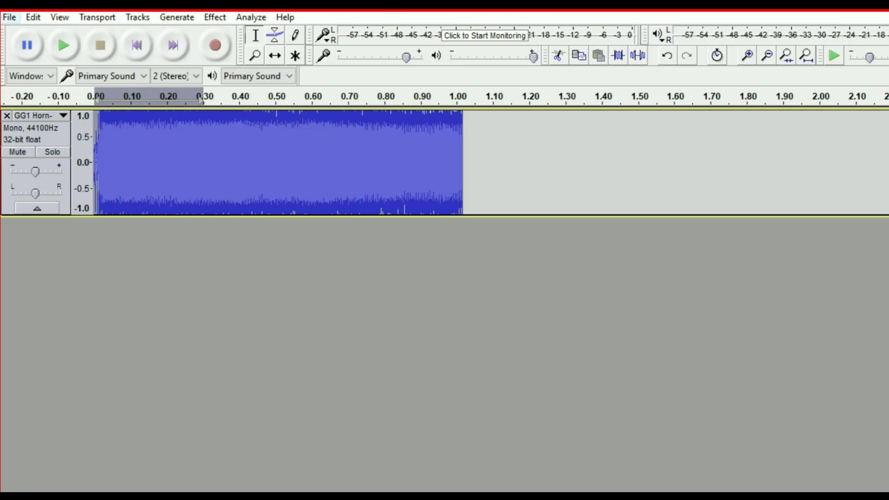
left_click(9, 17)
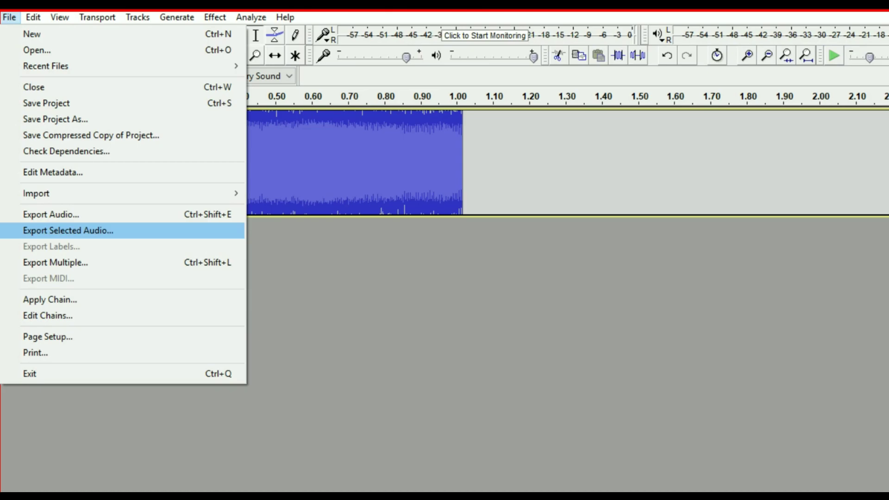
left_click(68, 231)
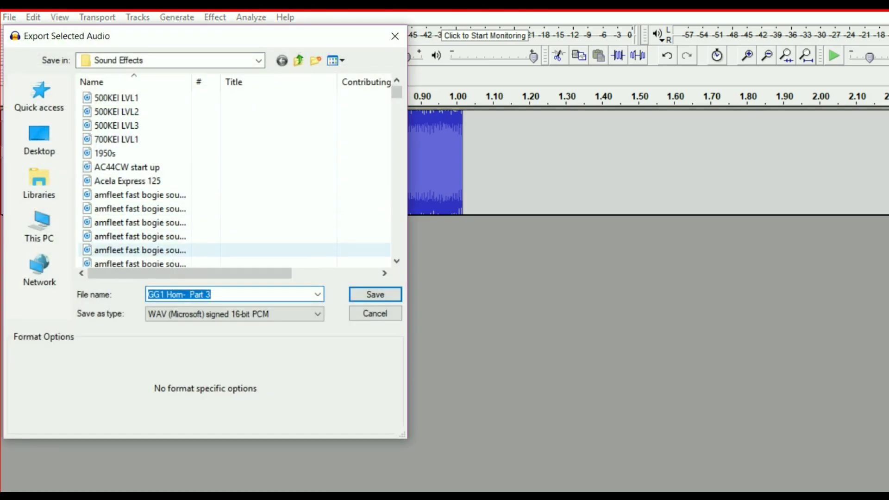
left_click(298, 60)
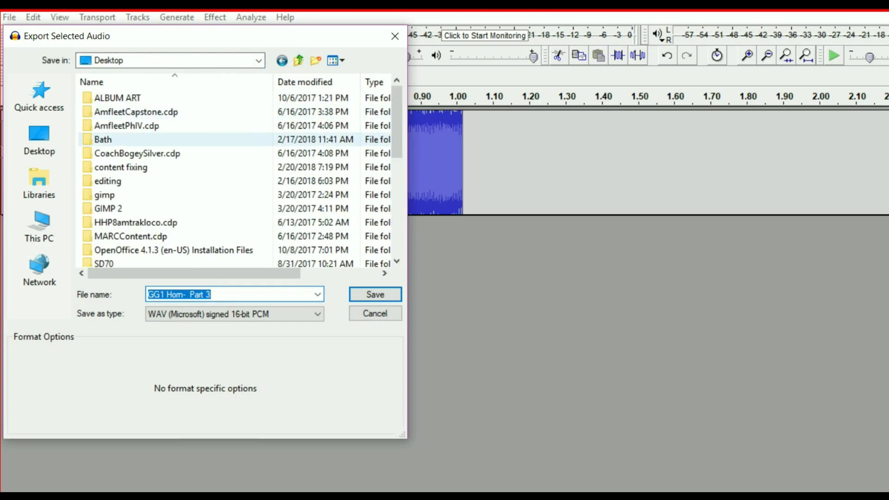
double_click(108, 181)
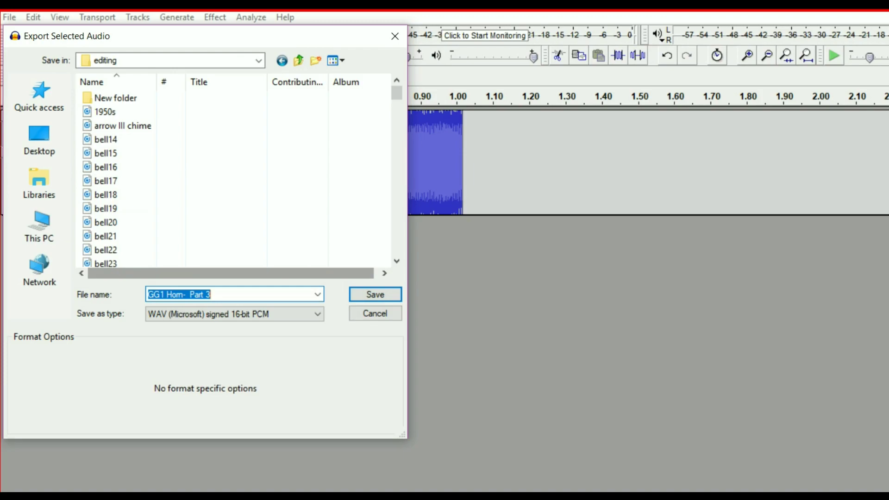
Step: Export the selection as horn_start.wav in WAV signed 16-bit PCM format, accepting the metadata as it is
type("horn 1")
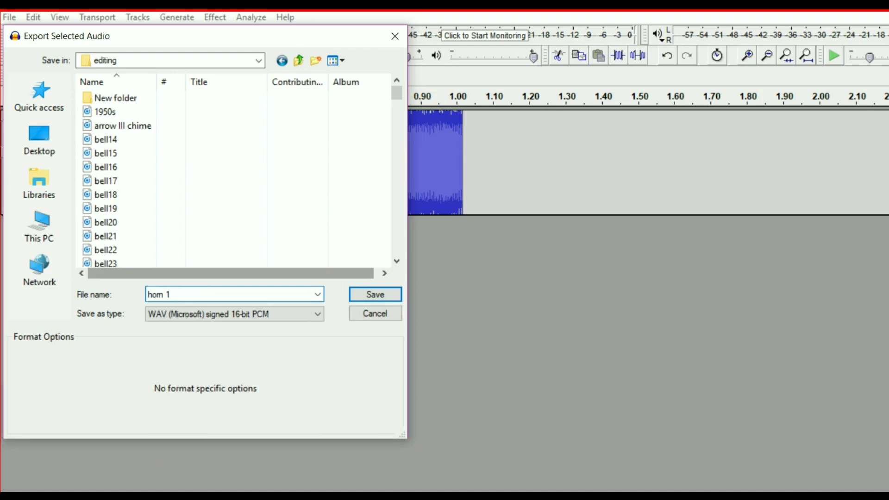
key("BackSpace")
key("BackSpace")
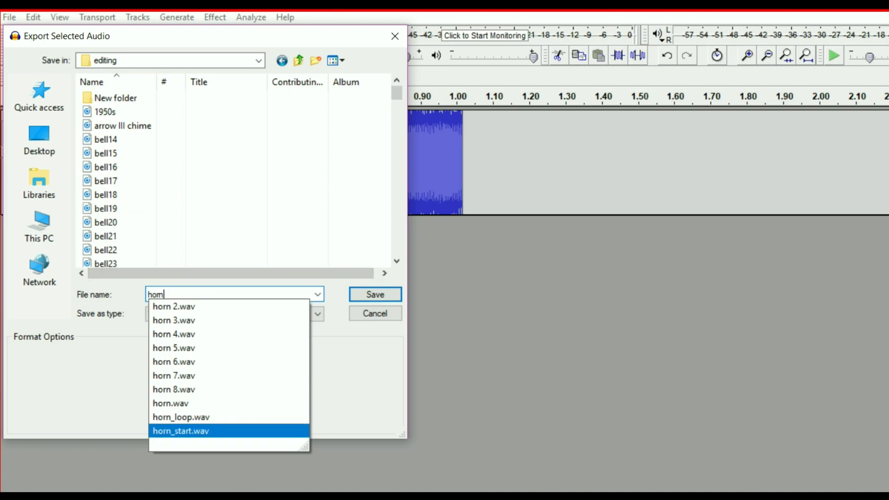
left_click(181, 431)
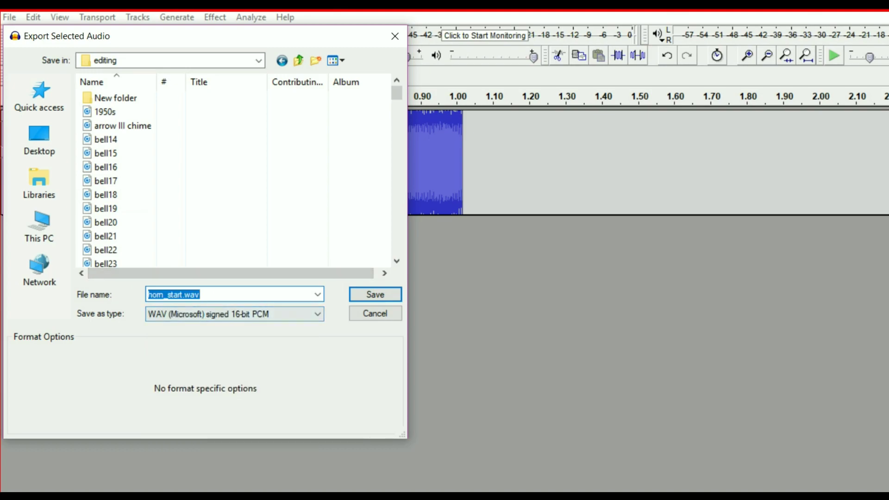
left_click(206, 294)
left_click(375, 294)
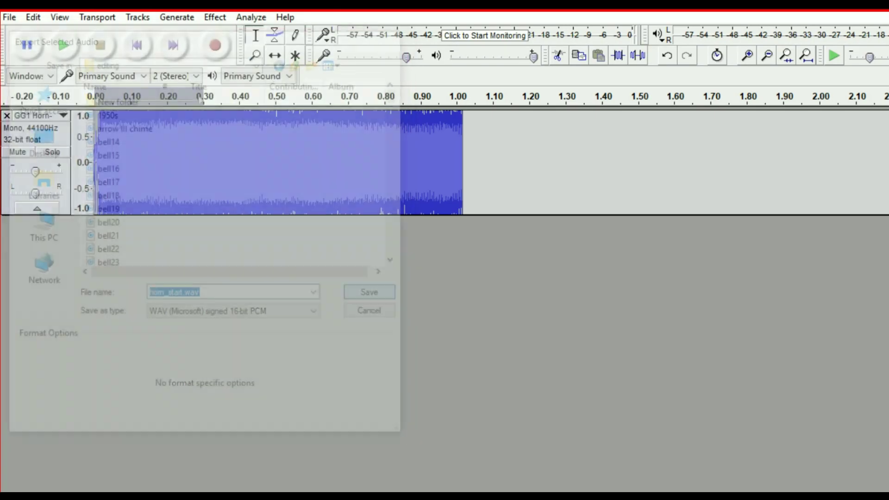
left_click(661, 315)
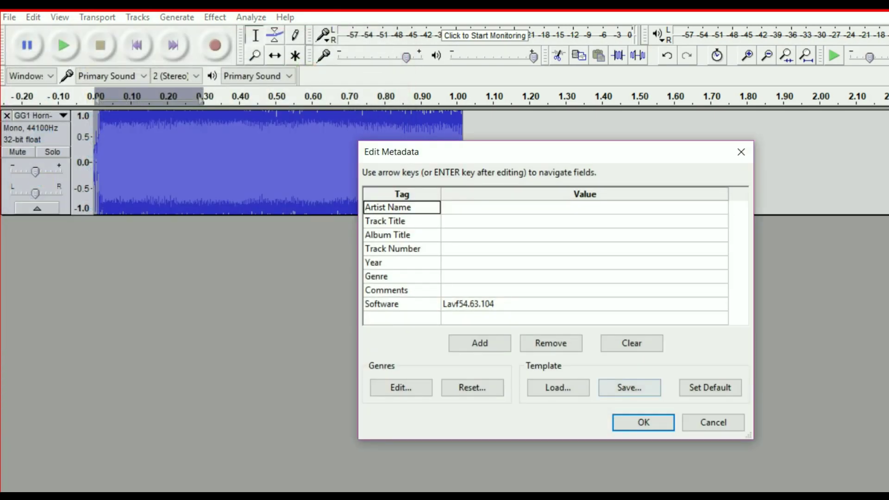
left_click(641, 419)
Step: Delete the exported 0.30-second start section and paste a copy of the remaining horn audio directly after it
left_click(33, 17)
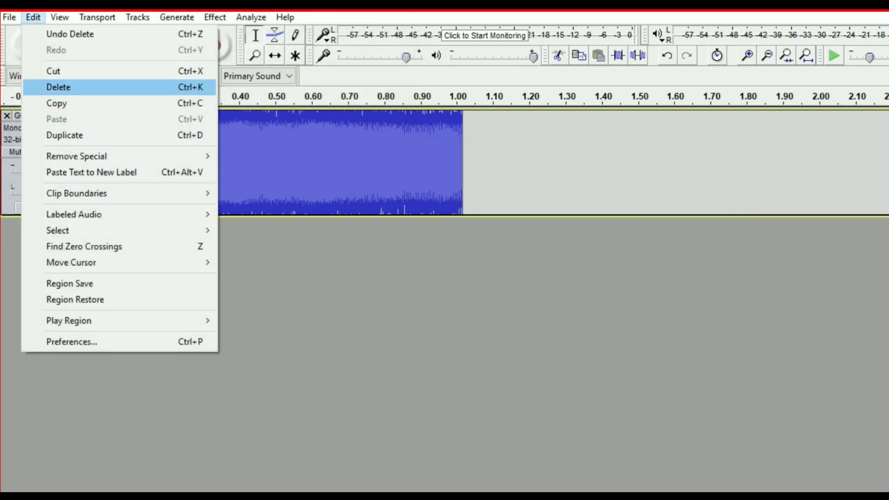
left_click(58, 87)
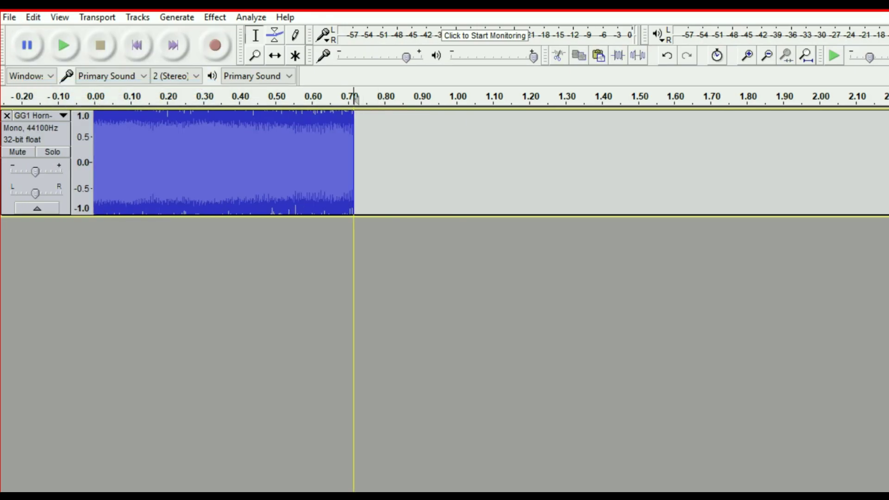
key("alt+e")
key("Down")
key("Down")
key("Down")
key("Down")
key("Down")
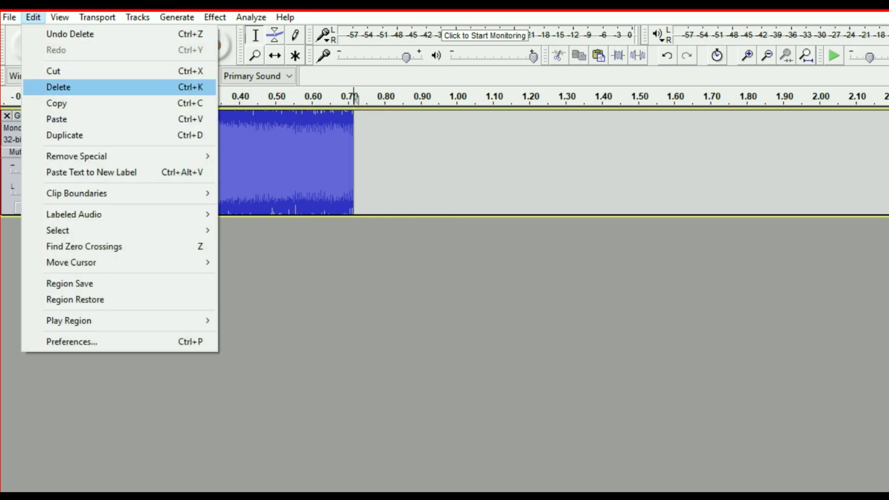
key("Return")
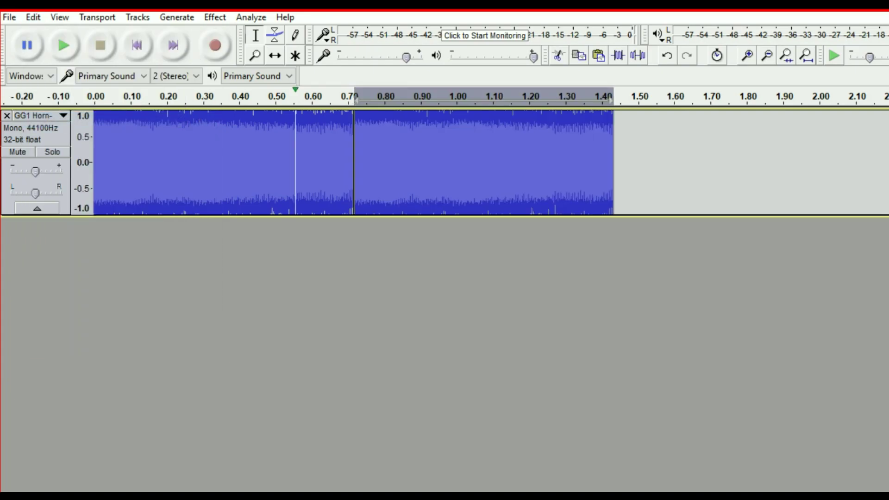
Step: Reverse the pasted second half and merge the two clips at their boundary, about 0.71 seconds
left_click(215, 18)
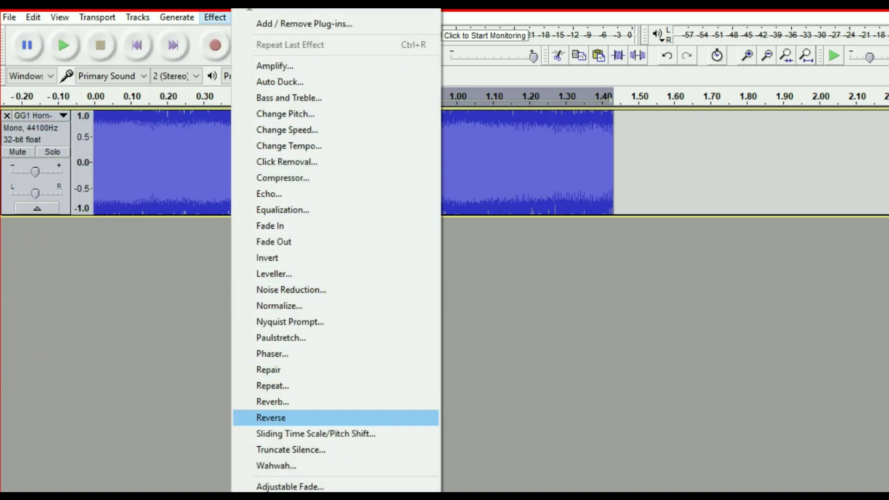
key("Return")
left_click(354, 162)
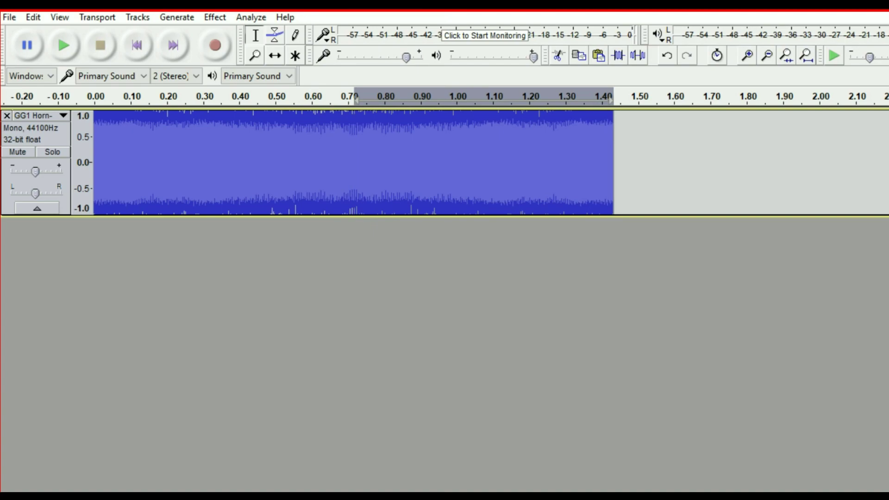
Step: Play the joined horn audio as a loop from the beginning to check its transitions
key("Home")
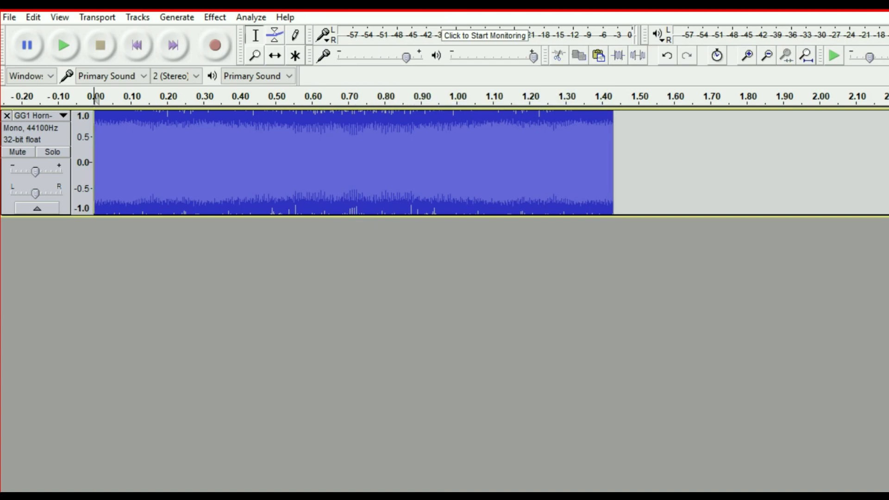
left_click(64, 46, "shift")
left_click(64, 46, "shift")
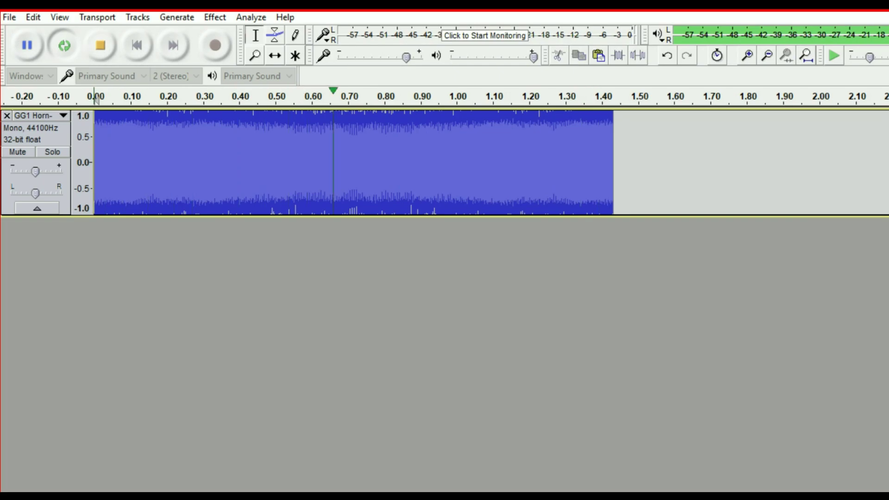
Step: Export the looped horn audio as horn_loop.wav in WAV signed 16-bit PCM format, accepting the metadata as it is
key("ctrl+shift+e")
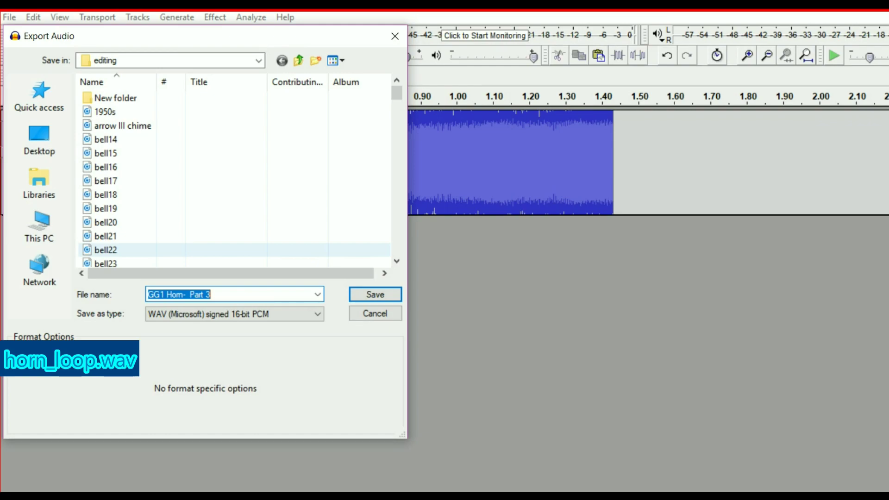
type("h")
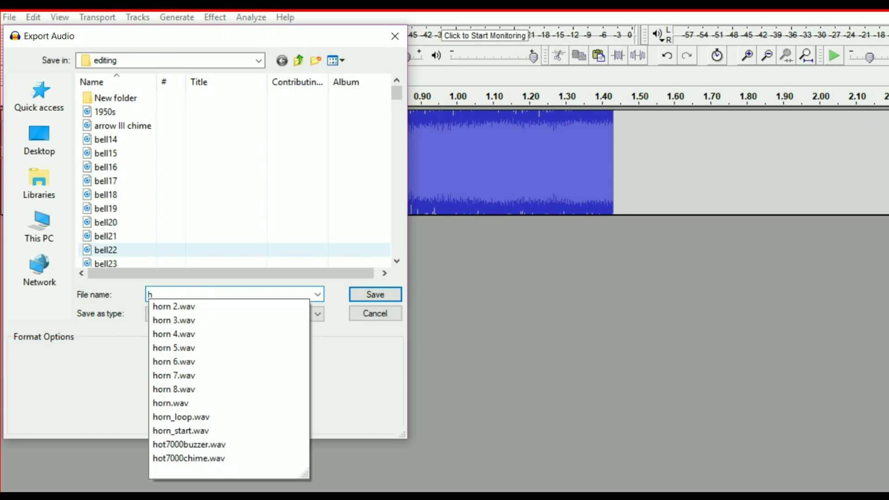
type("orn")
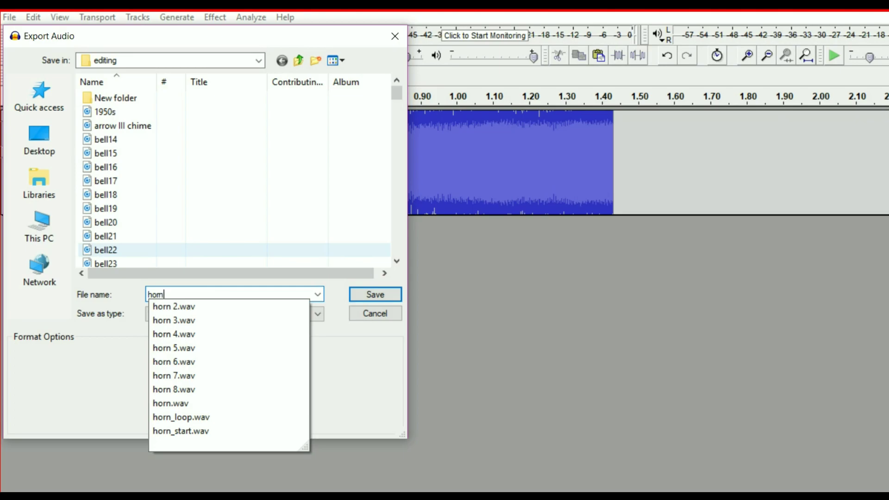
left_click(181, 416)
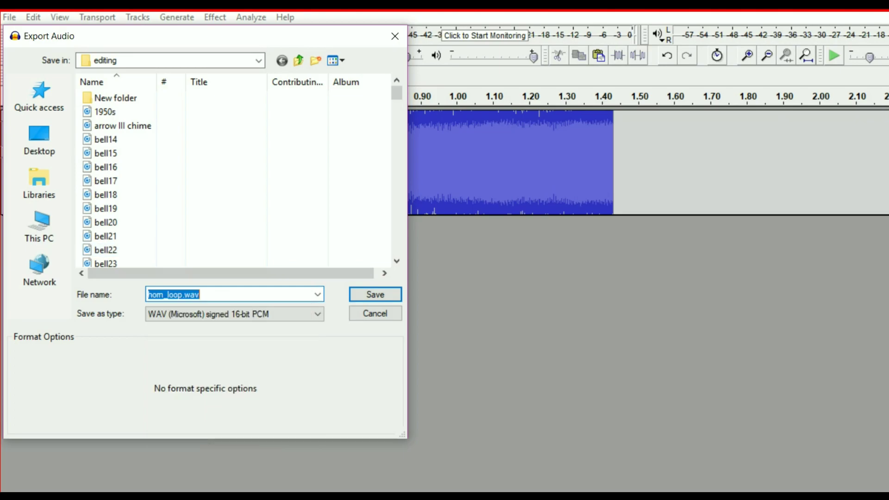
key("Return")
key("Return")
key("Return")
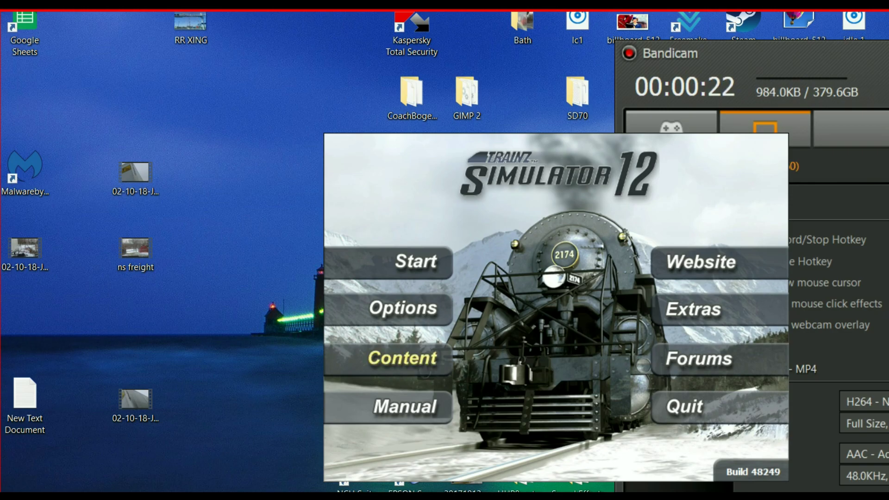
Step: Switch to Trainz Simulator 12's content tools and create a new HornSound asset in Content Creator Plus
left_click(403, 358)
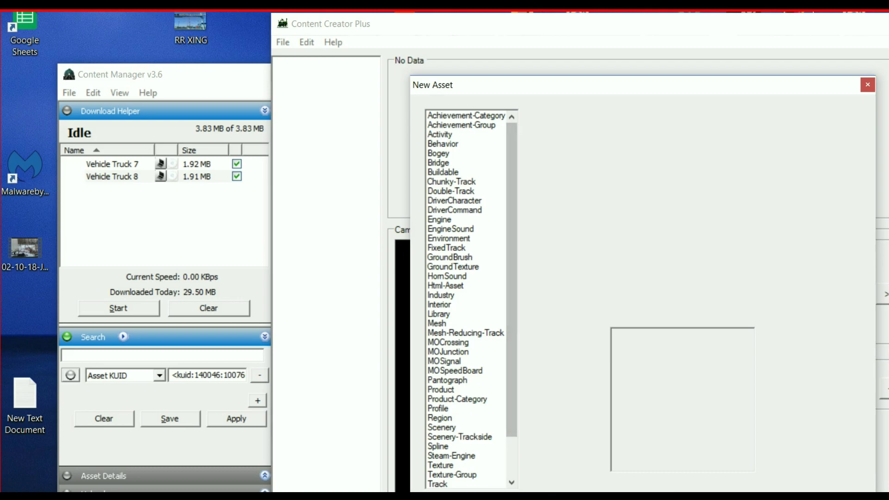
scroll(465, 299, "down", 1)
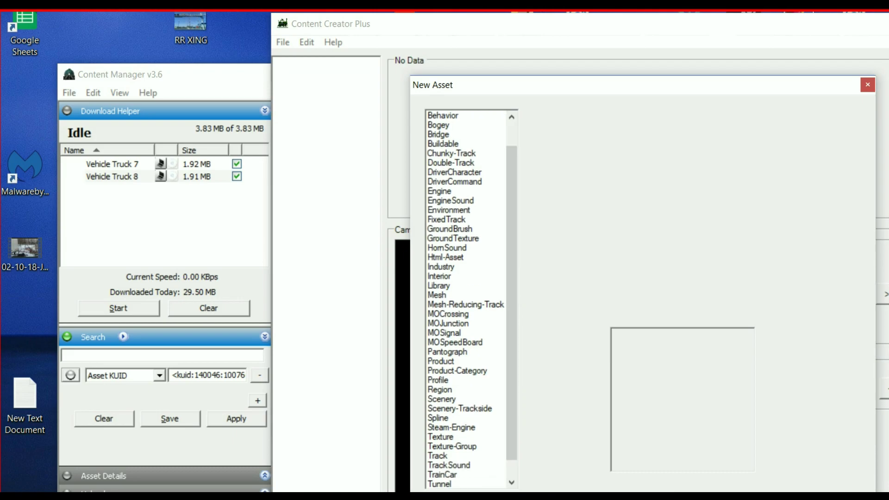
left_click(447, 247)
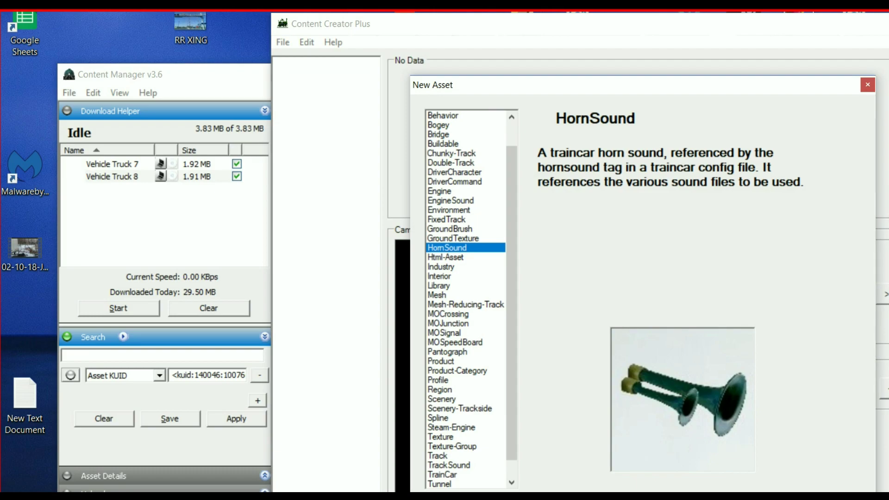
key("Return")
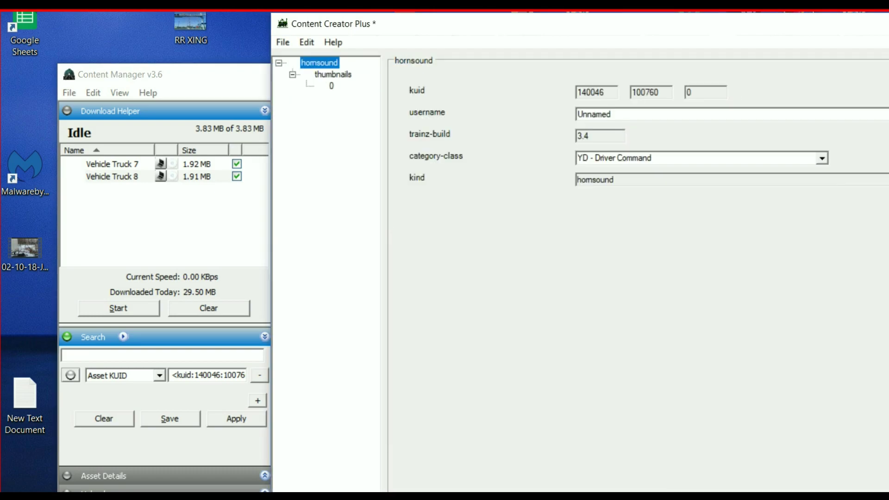
Step: Set the asset's username to CR GG1 Horn and its category-class to ZH - Hornsound
left_click_drag(613, 115, 577, 115)
key("BackSpace")
type("CR GG1 Horn")
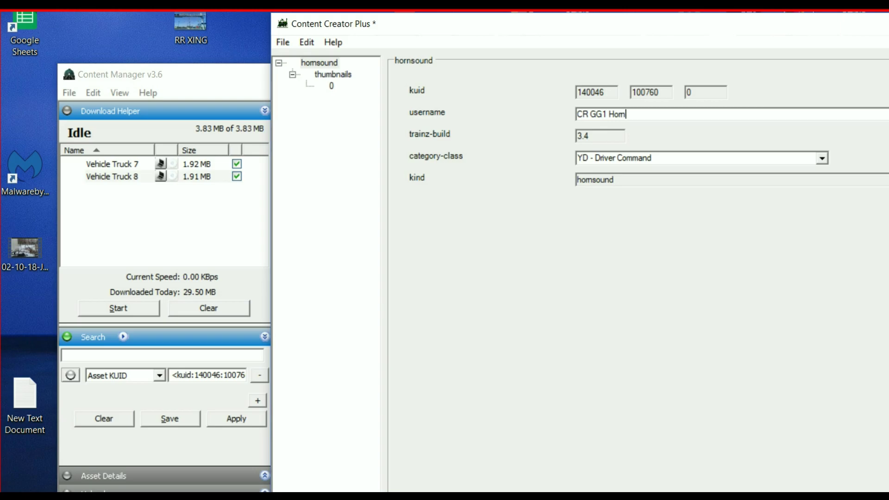
left_click(822, 158)
type("z")
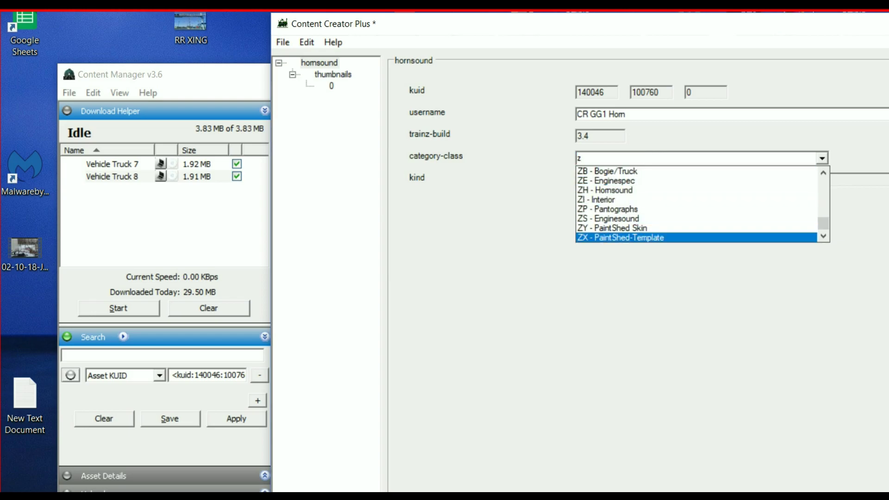
key("Up")
key("Up")
key("Up")
key("Up")
key("Return")
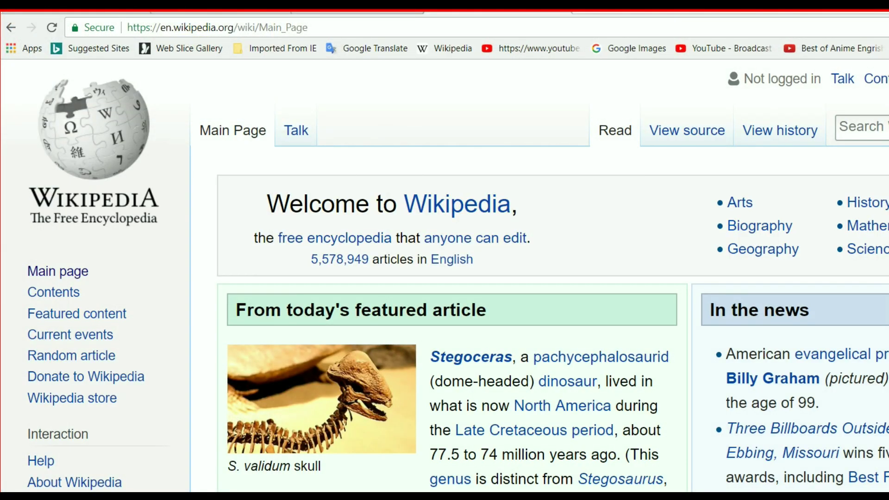
Step: Look up the GG1 locomotive on Wikipedia and examine its build date and last run
left_click(862, 127)
type("gg1")
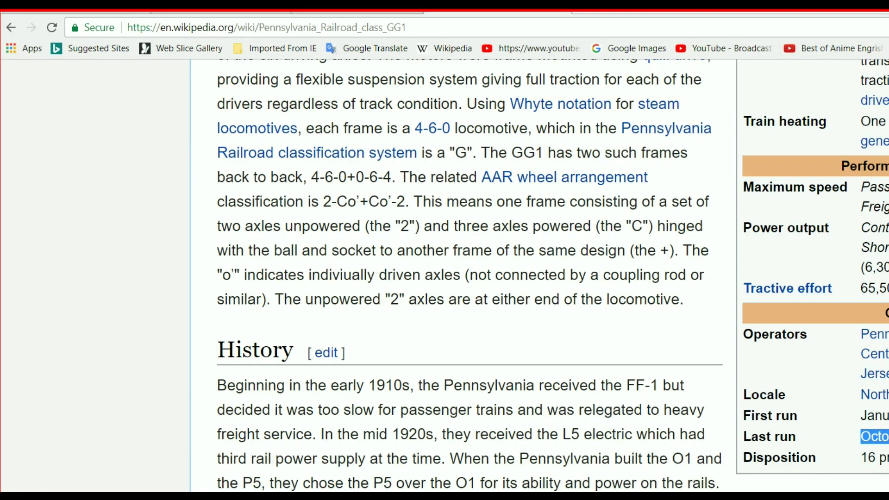
scroll(560, 393, "up", 18)
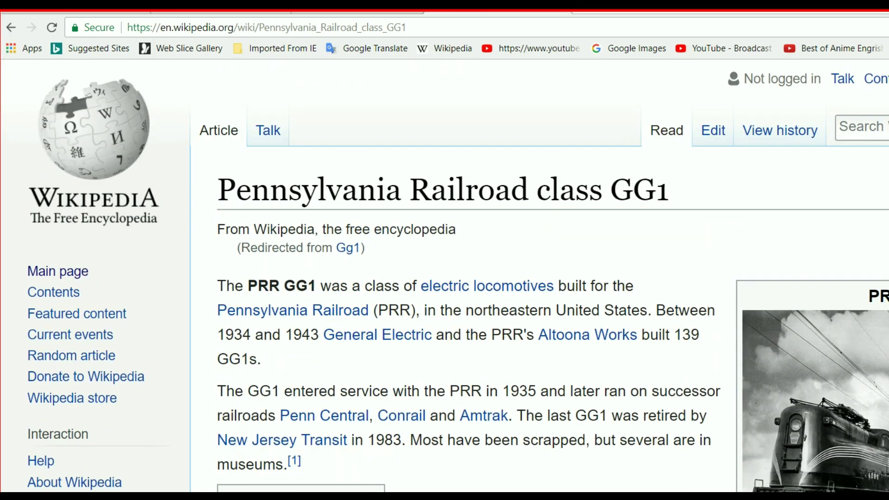
scroll(444, 277, "down", 8)
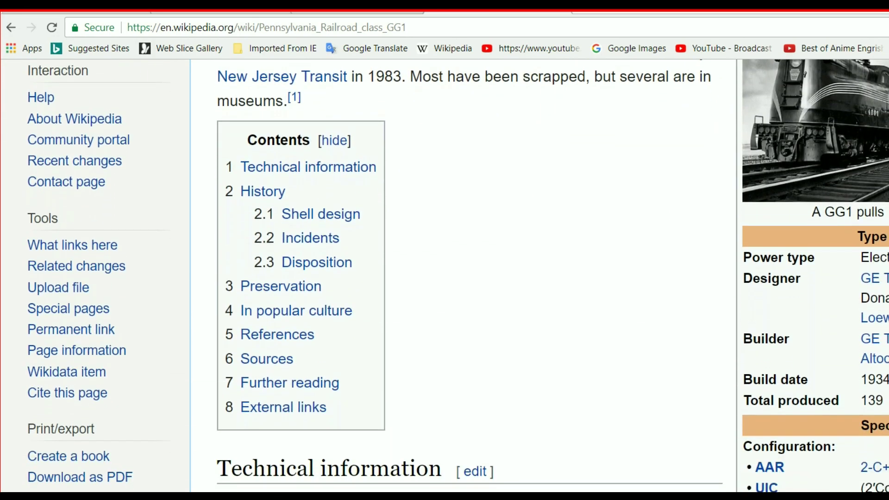
left_click_drag(860, 379, 888, 379)
scroll(445, 278, "down", 15)
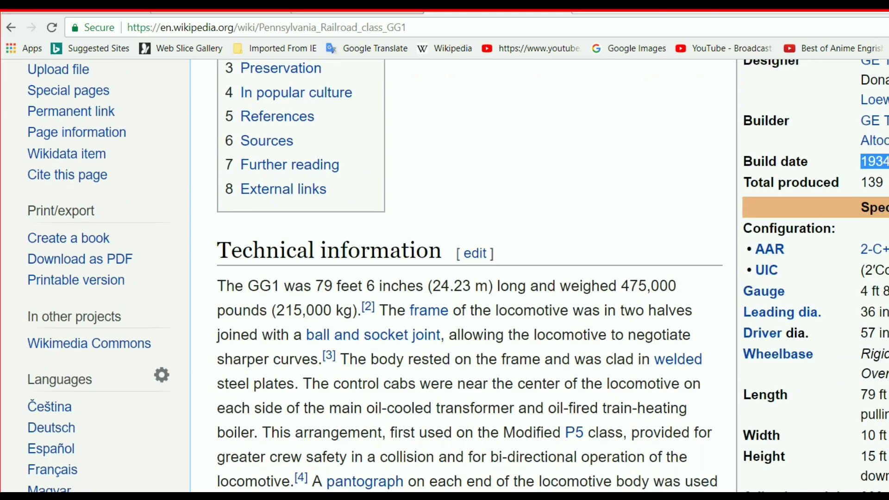
scroll(444, 277, "down", 3)
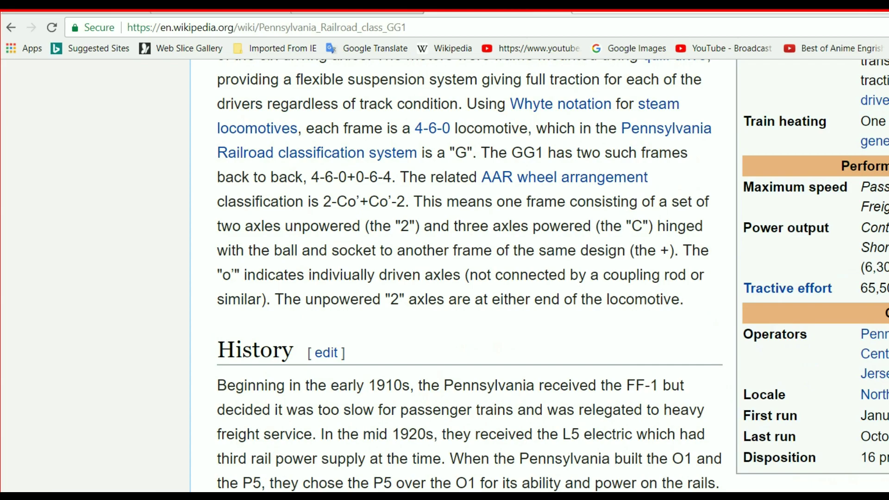
left_click_drag(860, 436, 888, 436)
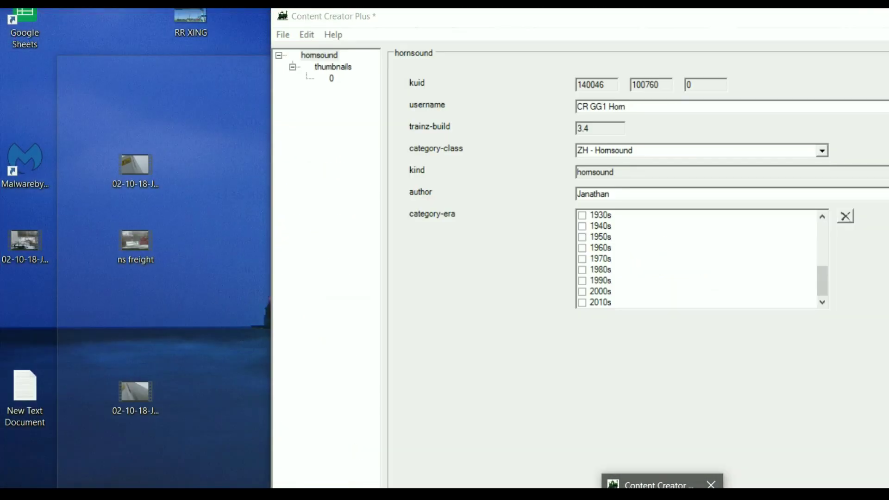
Step: Switch back to Content Creator Plus and enable the 1930s, 1940s, 1950s, 1960s, 1970s and 1980s in category-era
left_click(662, 486)
left_click(662, 486)
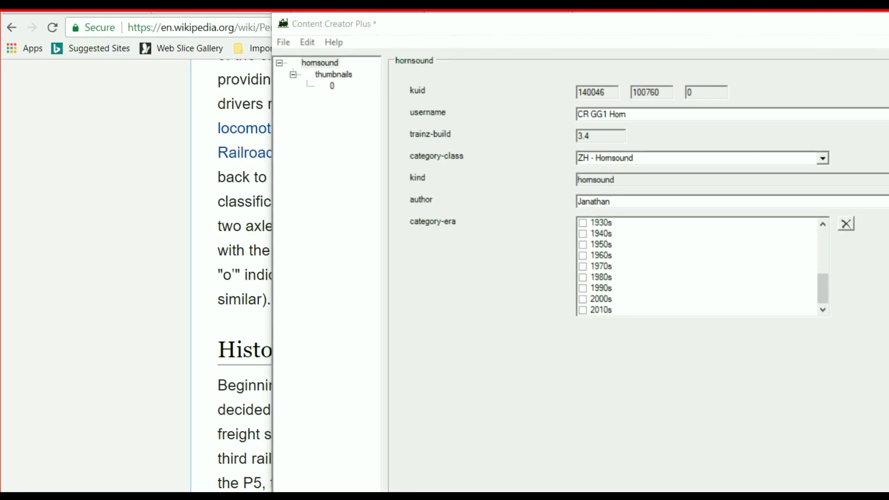
left_click(583, 223)
left_click(583, 234)
left_click(583, 245)
left_click(583, 256)
left_click(582, 267)
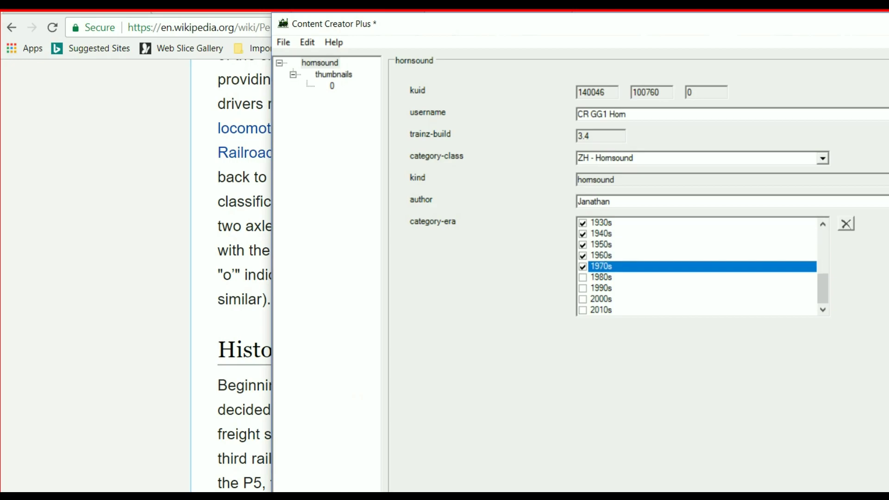
left_click(582, 267)
left_click(583, 277)
left_click(583, 277)
Step: Add a category-region tag to the hornsound asset and enable only US - United States
right_click(312, 63)
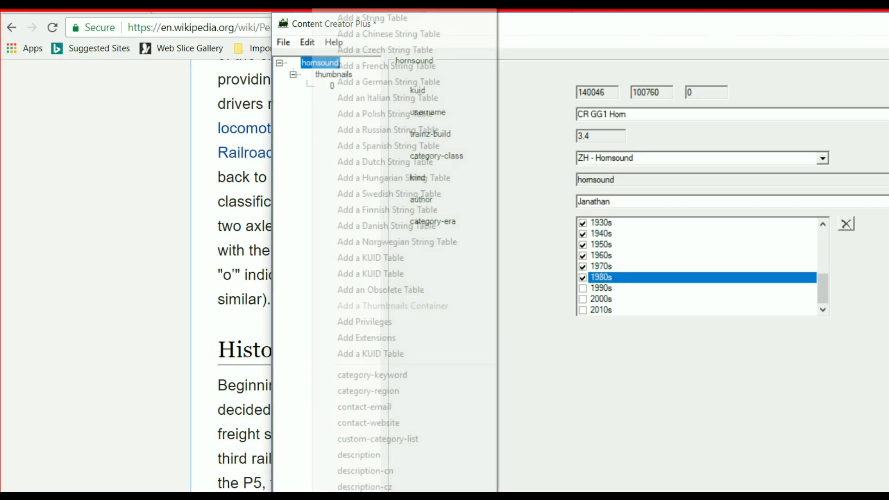
left_click(368, 391)
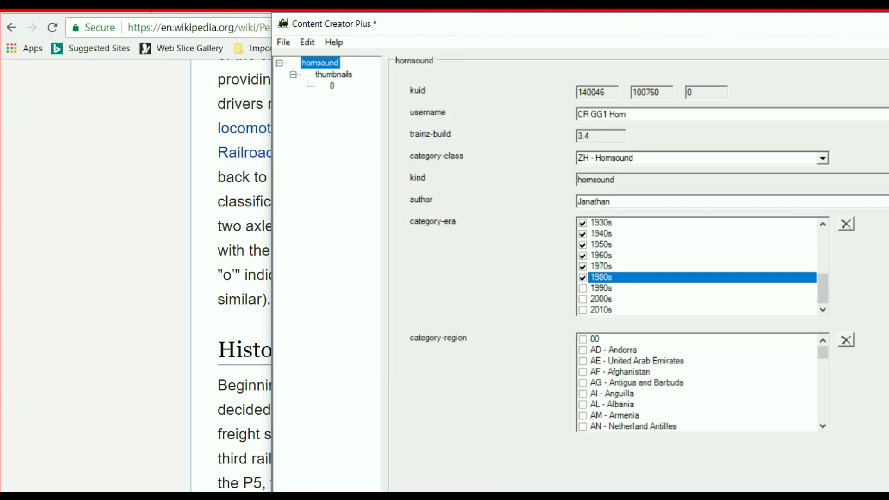
left_click(594, 340)
key("u")
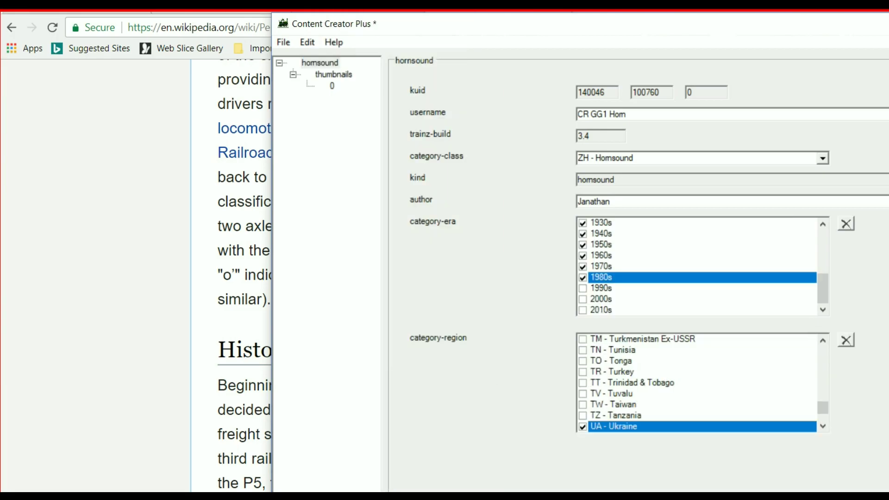
key("space")
scroll(697, 383, "down", 2)
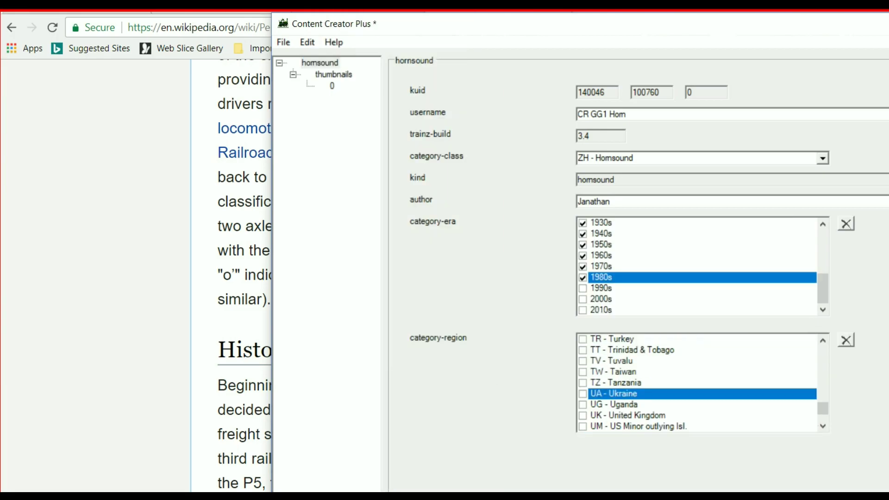
key("u")
key("u")
key("u")
key("u")
key("space")
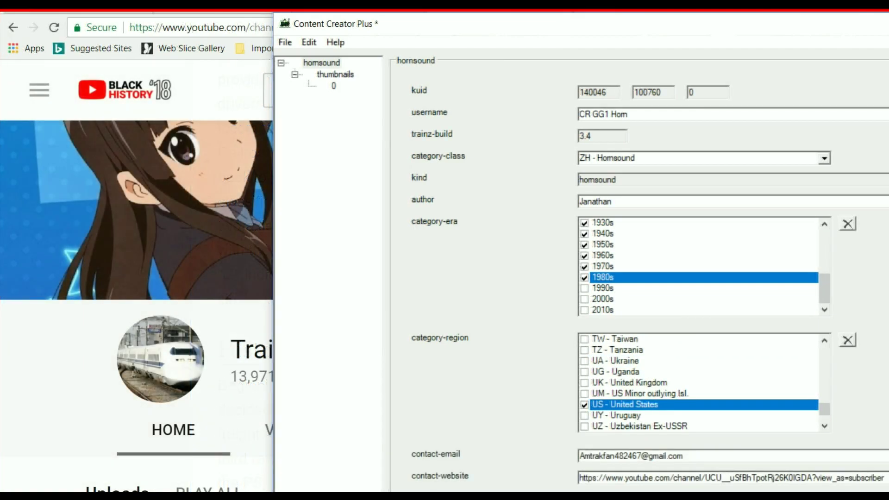
Step: Add a description tag to the hornsound asset reading "Conrail GG1 Horn."
right_click(319, 63)
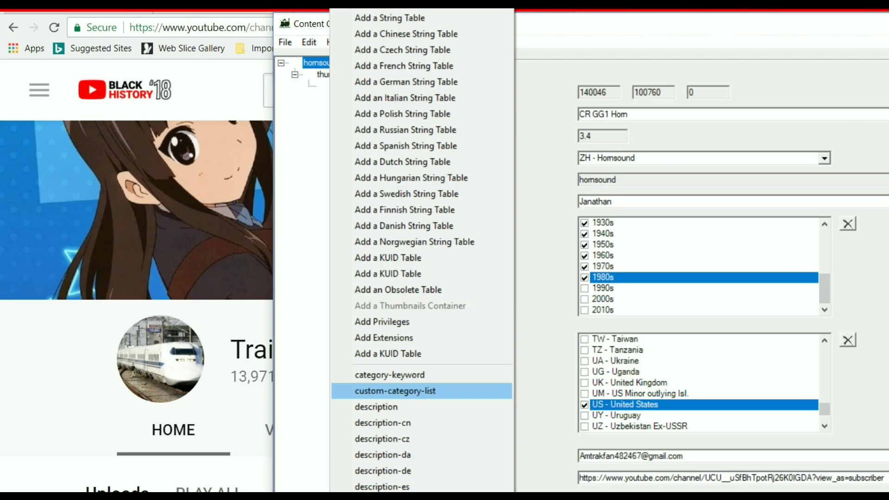
left_click(376, 406)
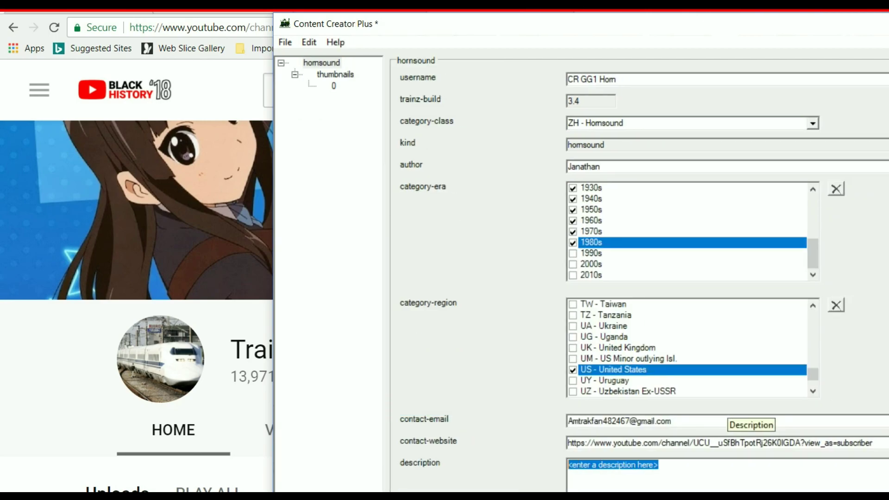
key("BackSpace")
type("Conr")
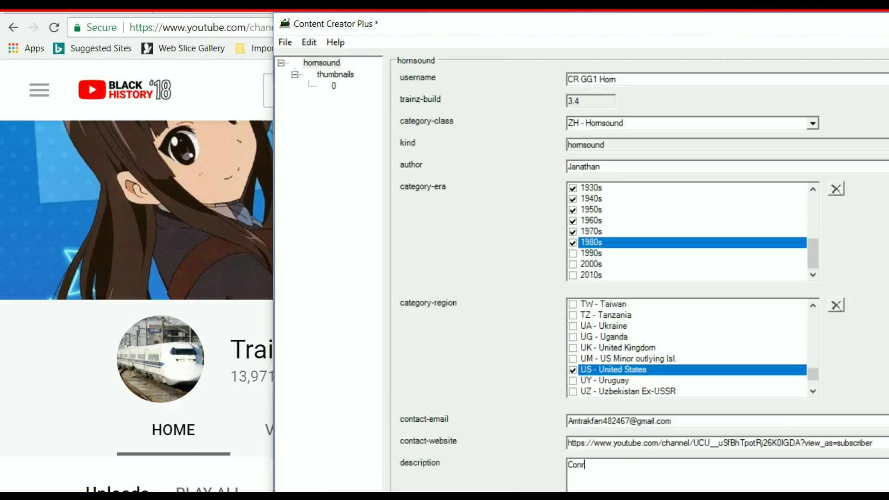
type("ail GG1 Horn")
type(".")
Step: Add the two-part tag to the hornsound asset
right_click(320, 63)
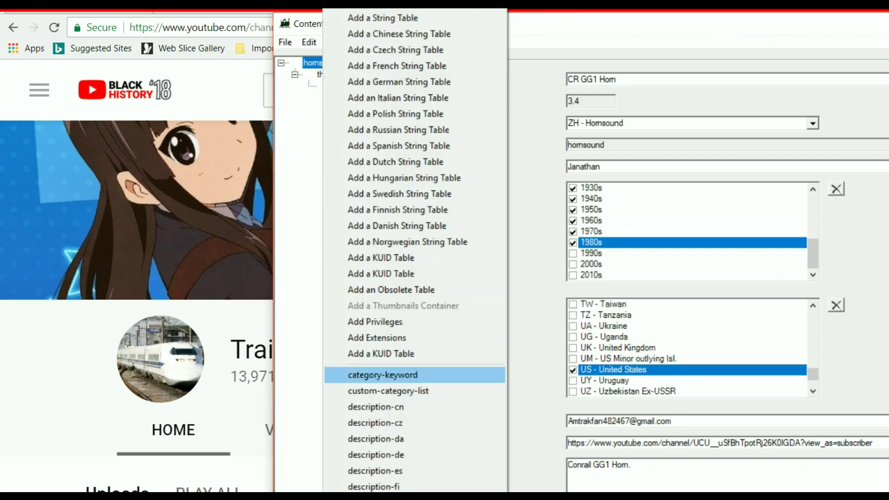
scroll(415, 250, "down", 7)
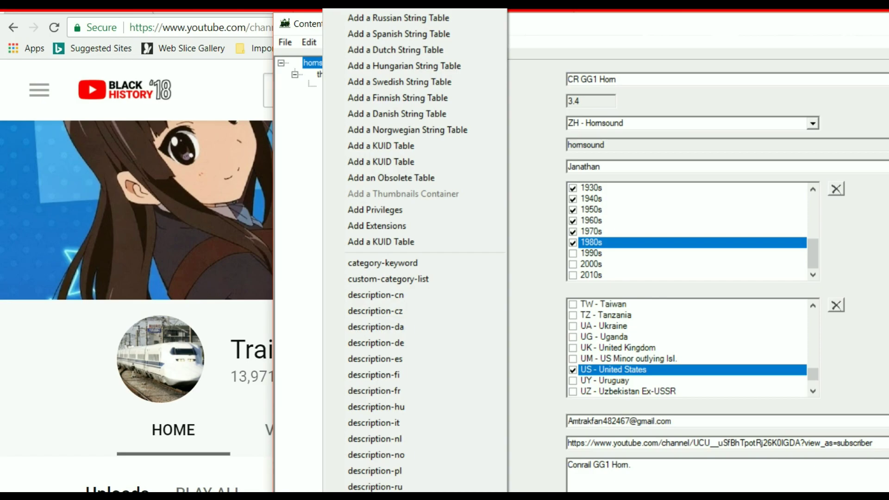
left_click(375, 487)
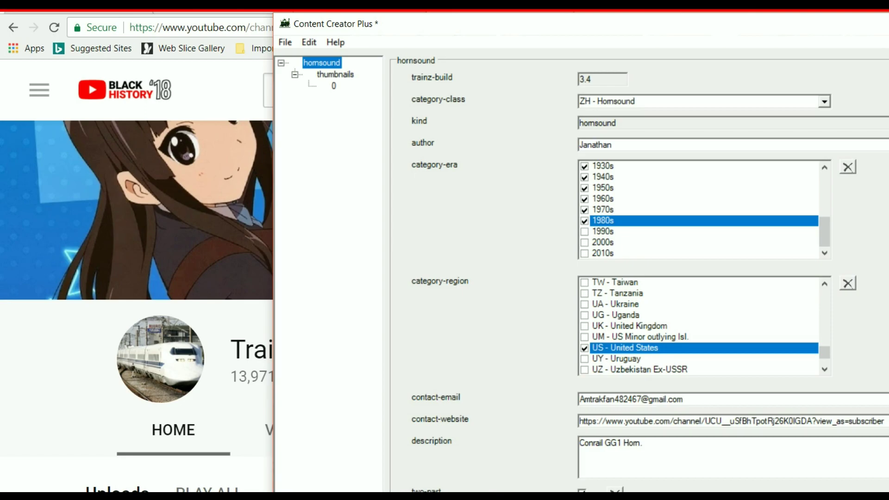
right_click(328, 63)
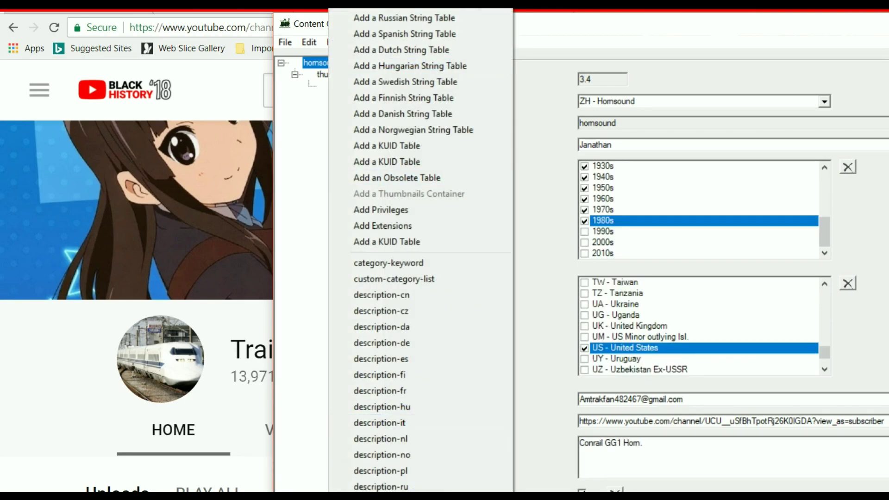
mouse_move(421, 496)
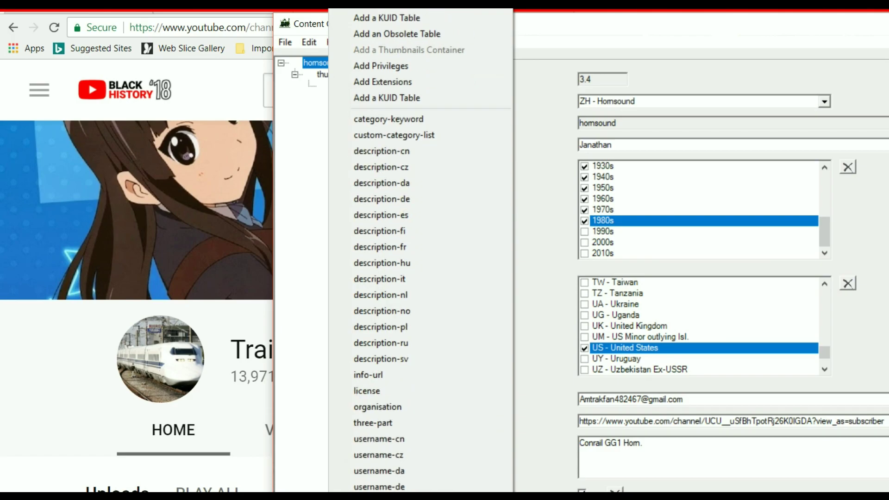
left_click(539, 407)
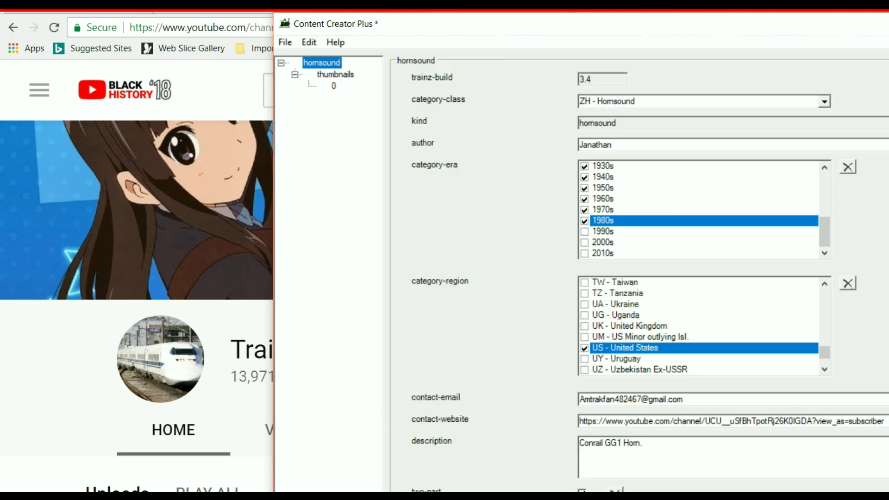
Step: Set the width of thumbnail 0 to 256 and its height to 180
left_click(333, 86)
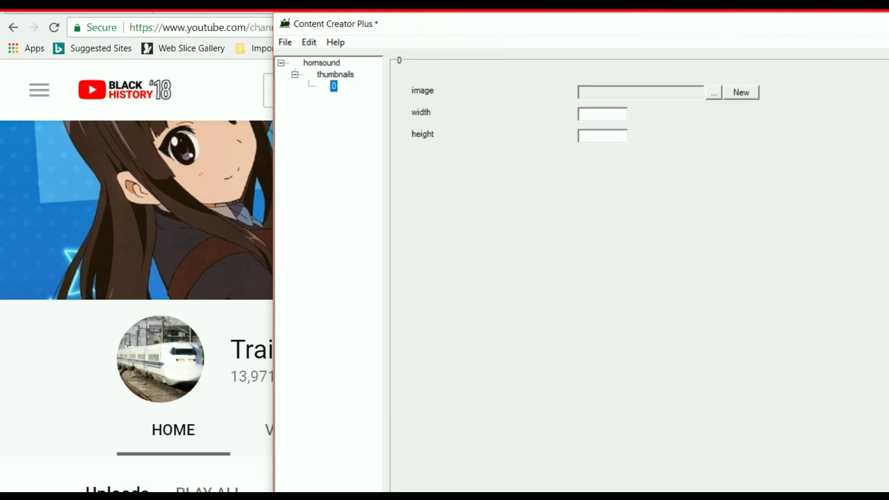
left_click(602, 115)
type("256")
key("Tab")
type("180")
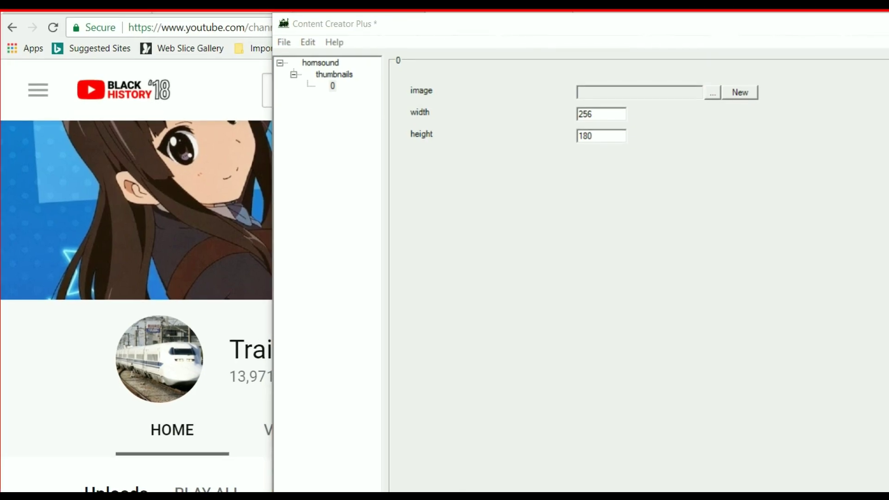
Step: Browse for the thumbnail's image and copy the CR-GG1-2 picture from the Thumbnails folder on the Desktop
left_click(712, 92)
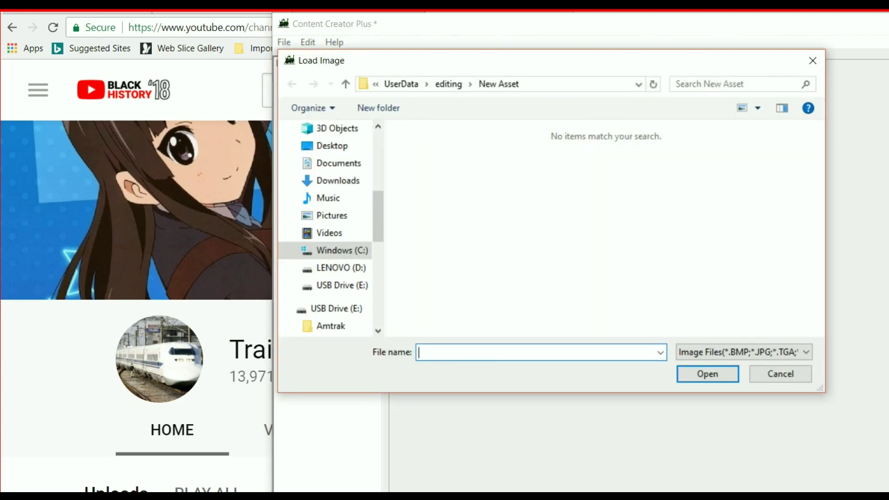
scroll(331, 245, "up", 4)
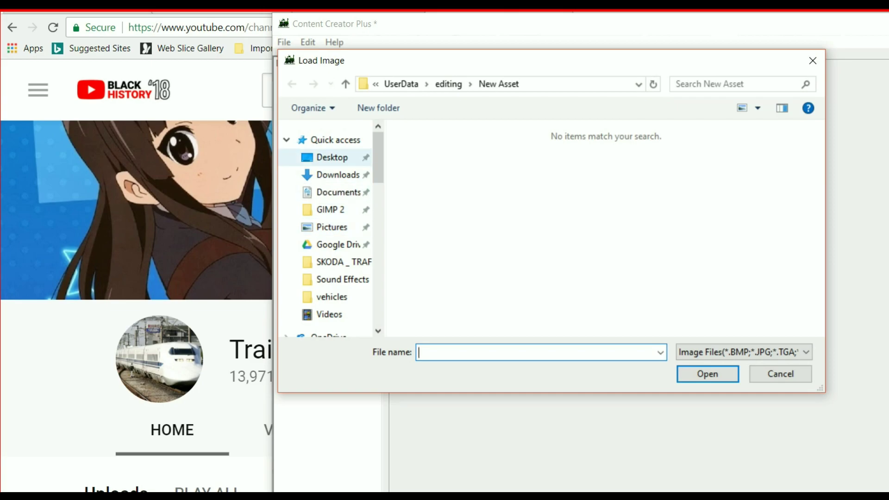
left_click(332, 157)
scroll(463, 240, "down", 3)
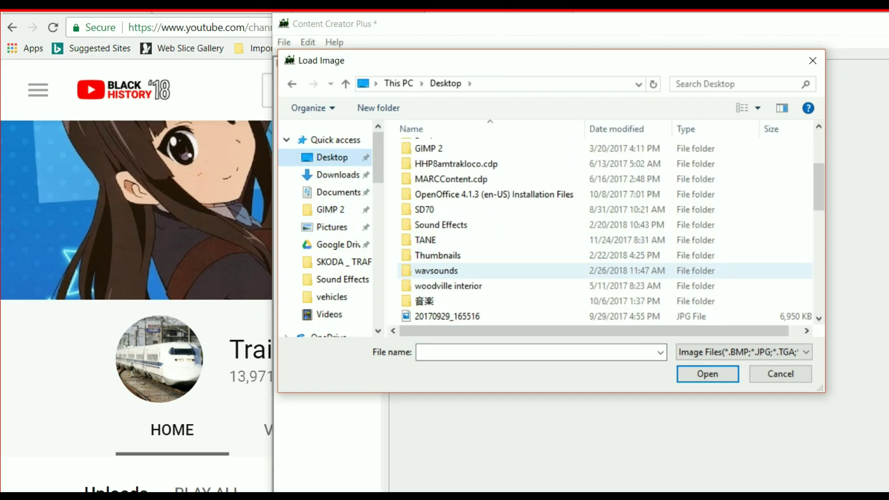
double_click(438, 255)
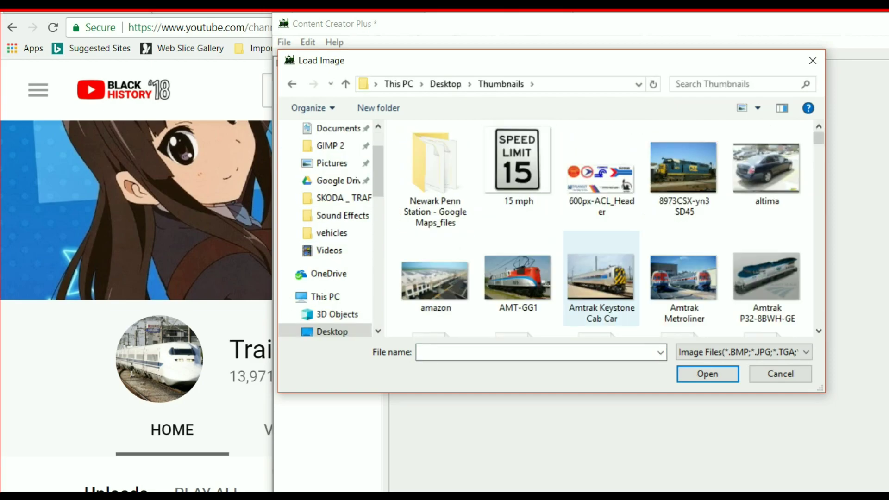
scroll(601, 287, "down", 1)
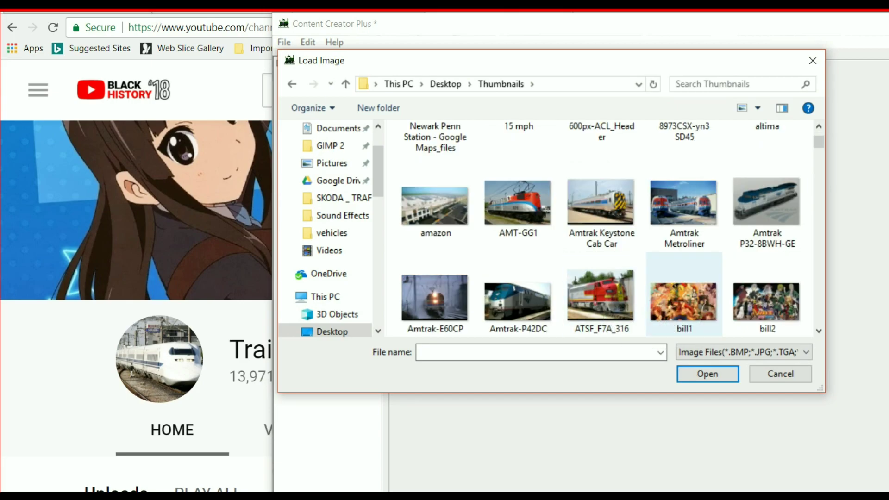
scroll(681, 306, "down", 1)
scroll(667, 319, "down", 12)
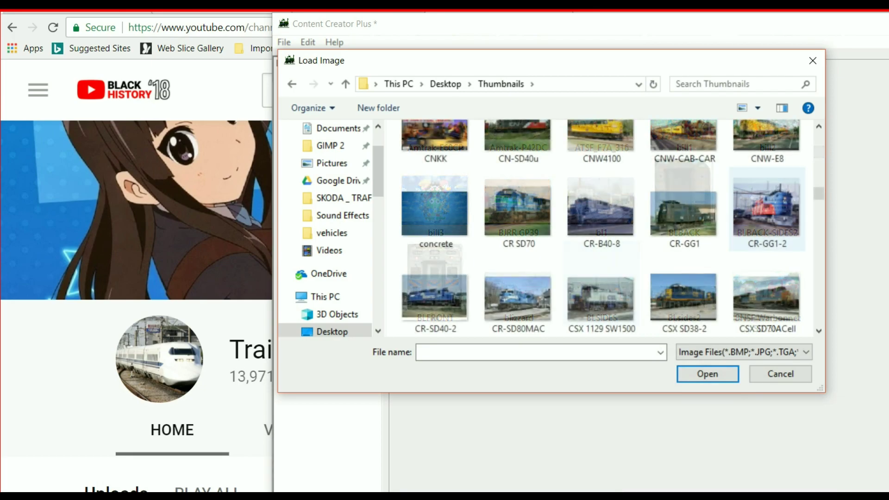
left_click(767, 214)
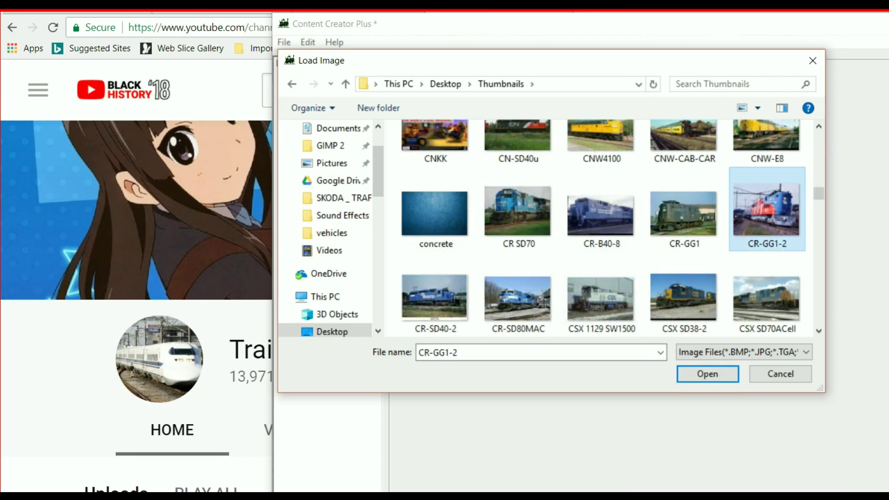
right_click(758, 226)
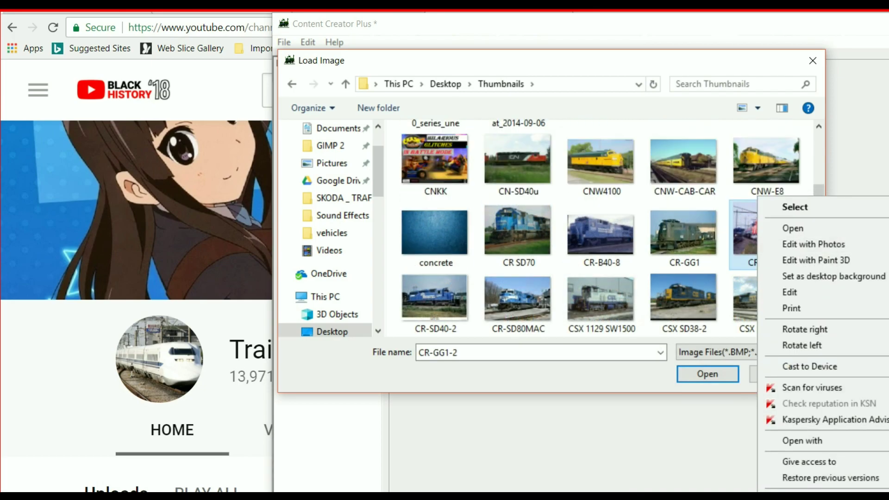
key("Escape")
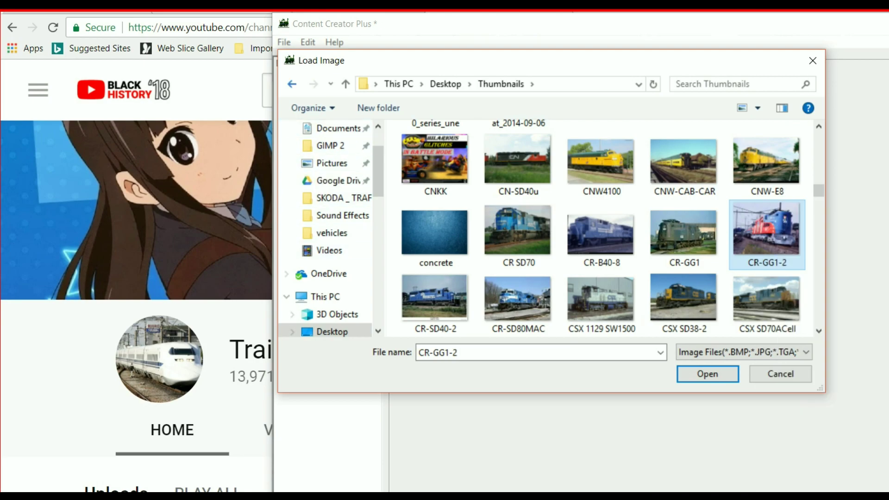
Step: Return to the New Asset folder and paste the copied CR-GG1-2 picture into it
left_click(292, 84)
left_click(291, 84)
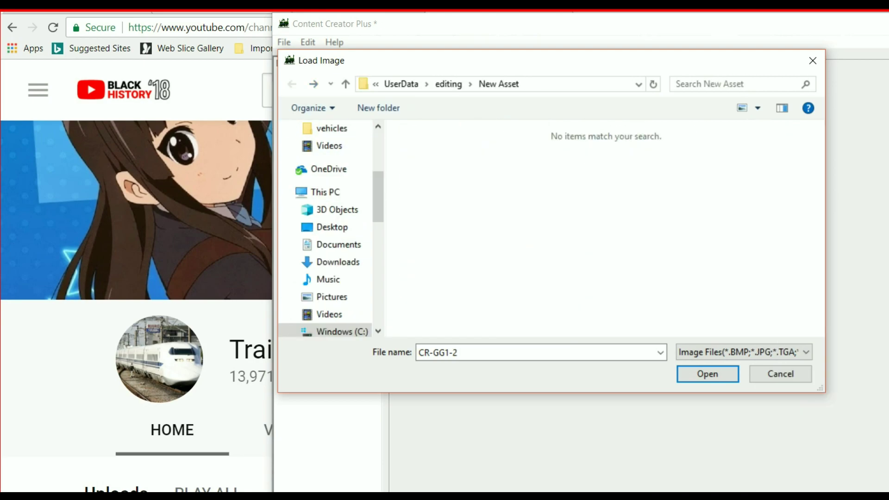
right_click(525, 177)
left_click(562, 257)
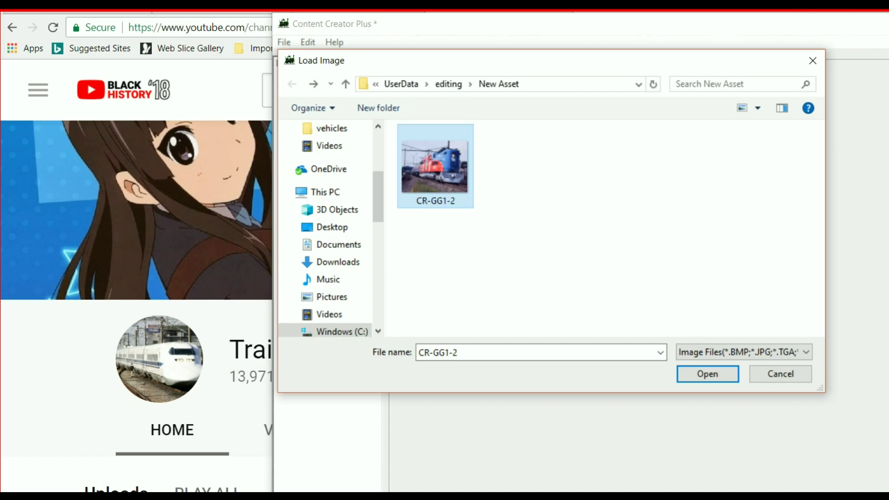
Step: Open the CR-GG1-2 picture in the New Asset folder with Paint
right_click(438, 176)
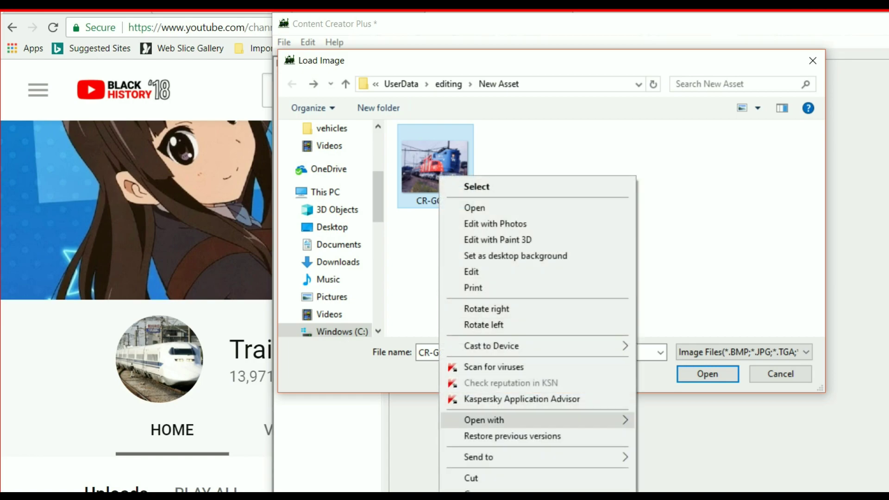
mouse_move(509, 420)
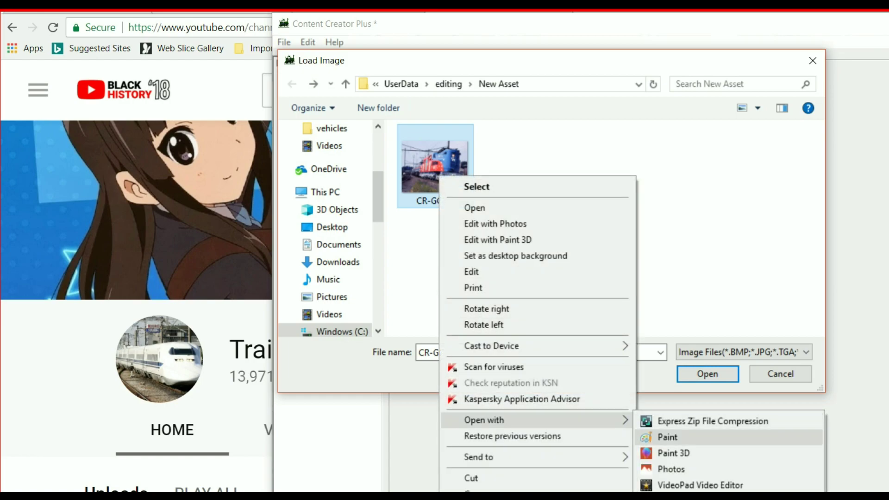
left_click(669, 437)
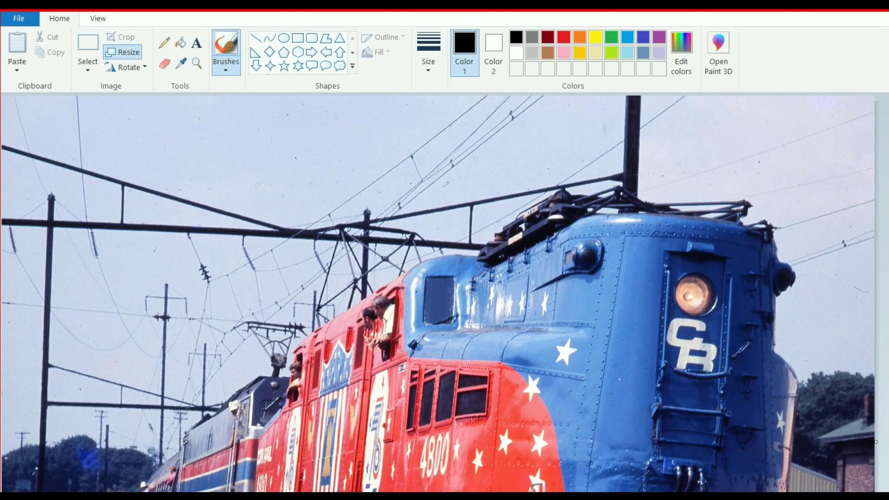
Step: Resize the picture to 256 by 180 pixels without maintaining the aspect ratio
left_click(122, 52)
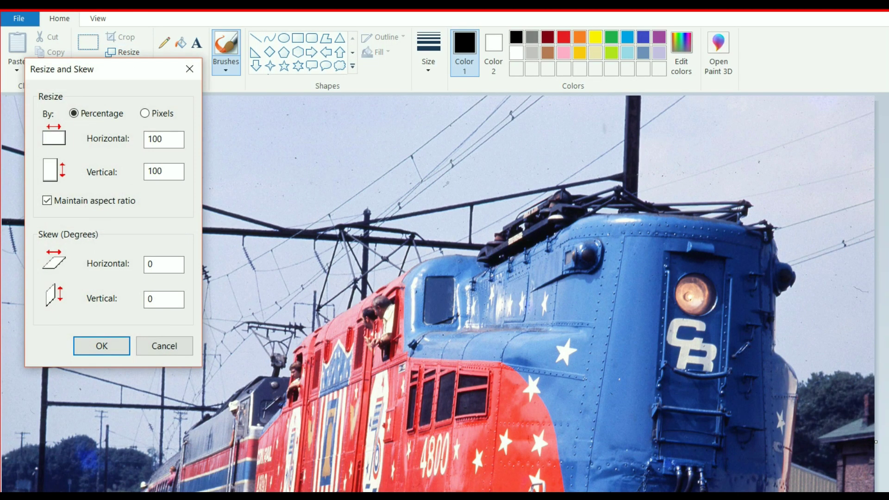
left_click(145, 114)
left_click(47, 201)
double_click(158, 139)
type("26")
key("BackSpace")
type("56")
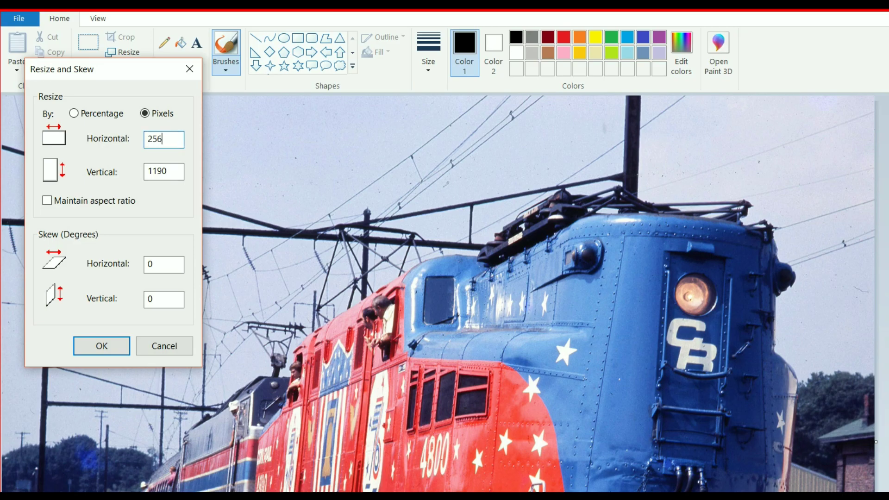
key("Tab")
type("180")
key("Return")
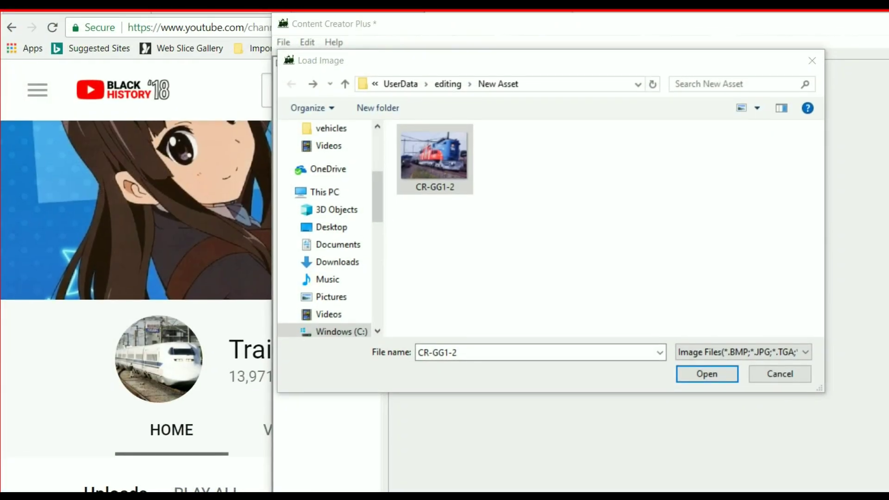
Step: Load CR-GG1-2 as the thumbnail's image, then save the hornsound asset and commit it in Content Manager
key("Return")
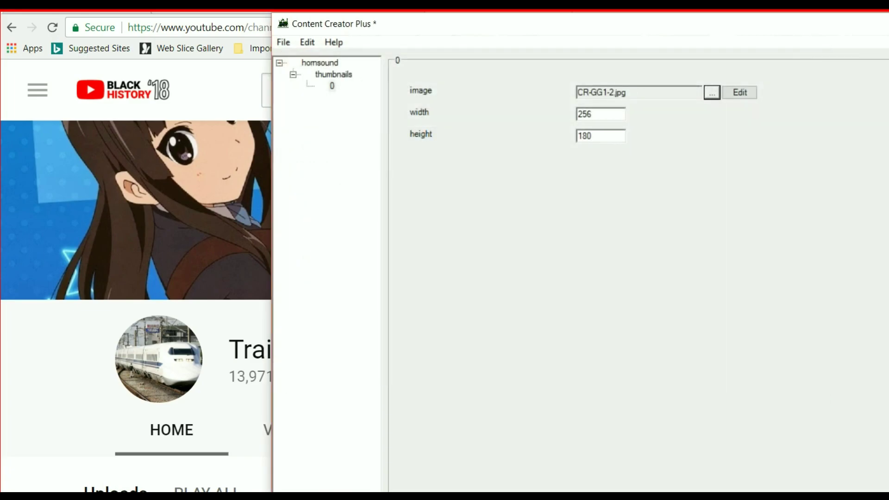
key("ctrl+s")
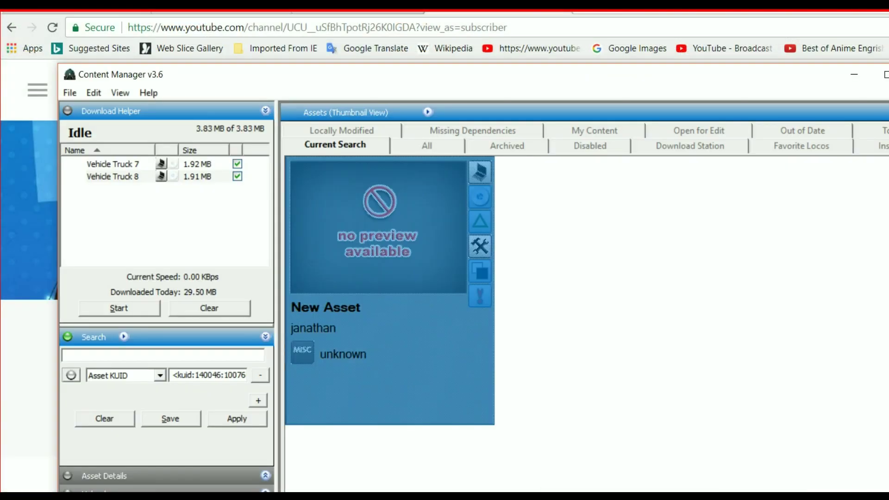
key("ctrl+m")
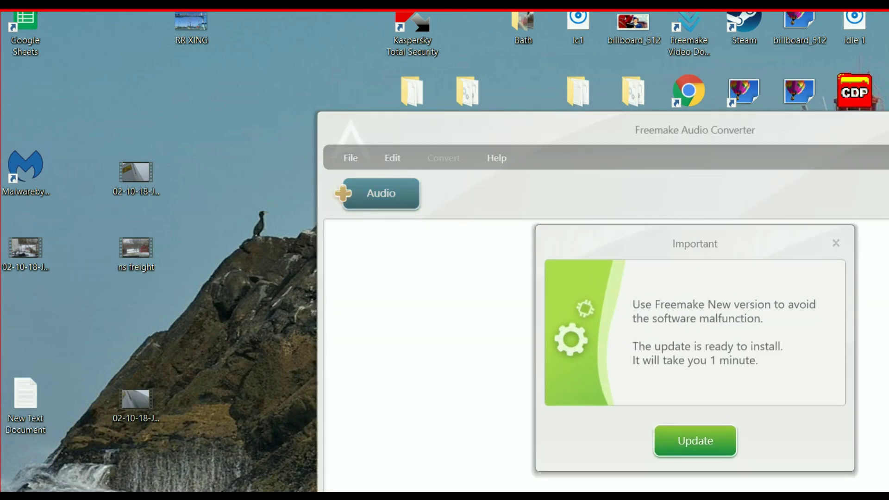
Step: In Freemake Audio Converter, dismiss the update notice and add the GG1 Bell file from the Downloads folder
left_click(836, 243)
left_click(381, 194)
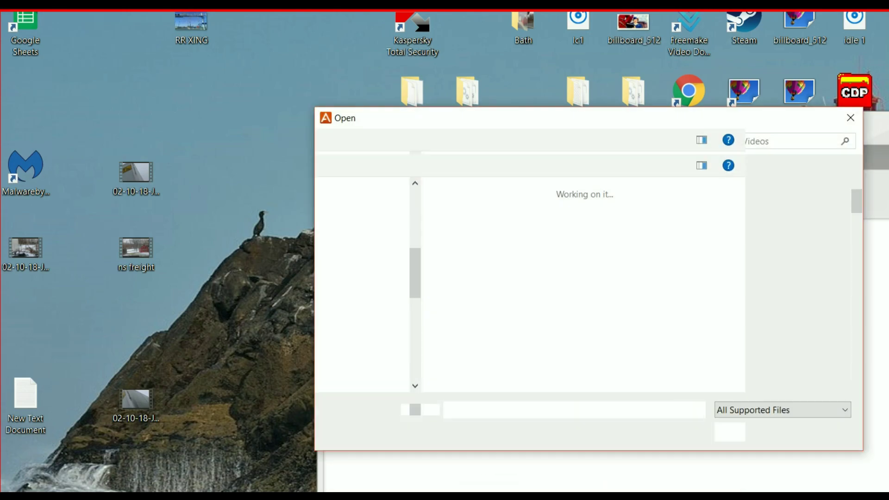
left_click(374, 222)
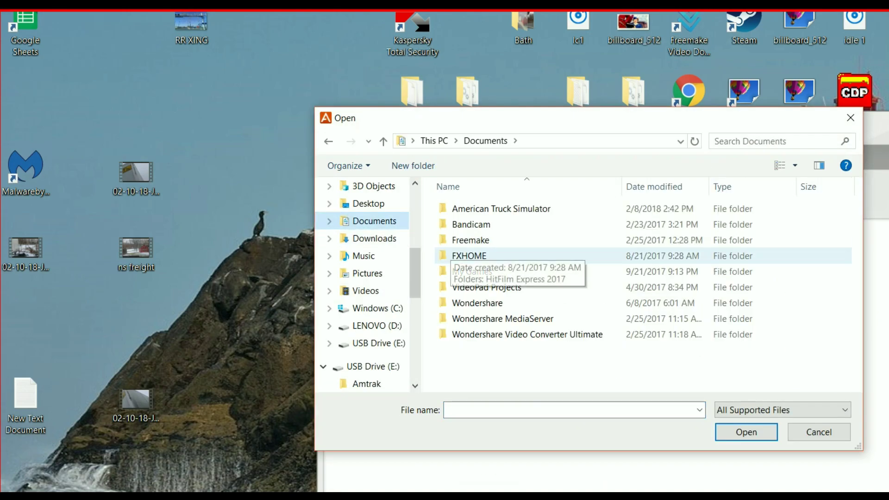
left_click(374, 238)
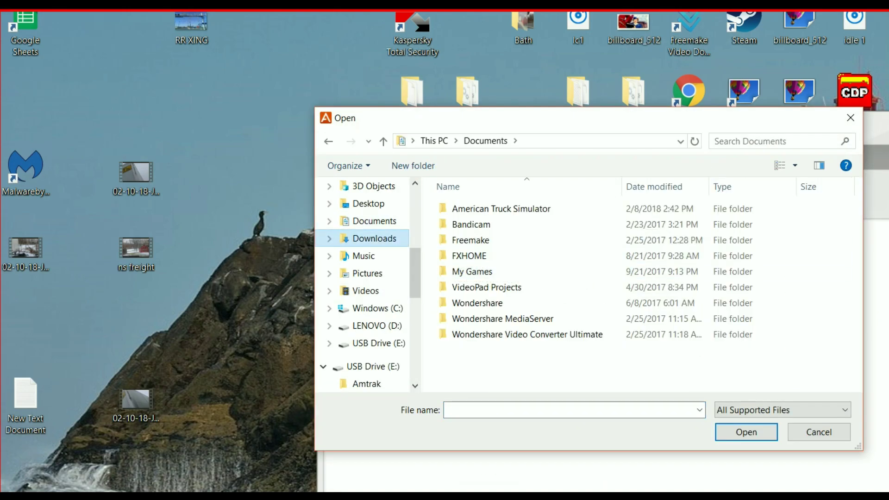
left_click(805, 225)
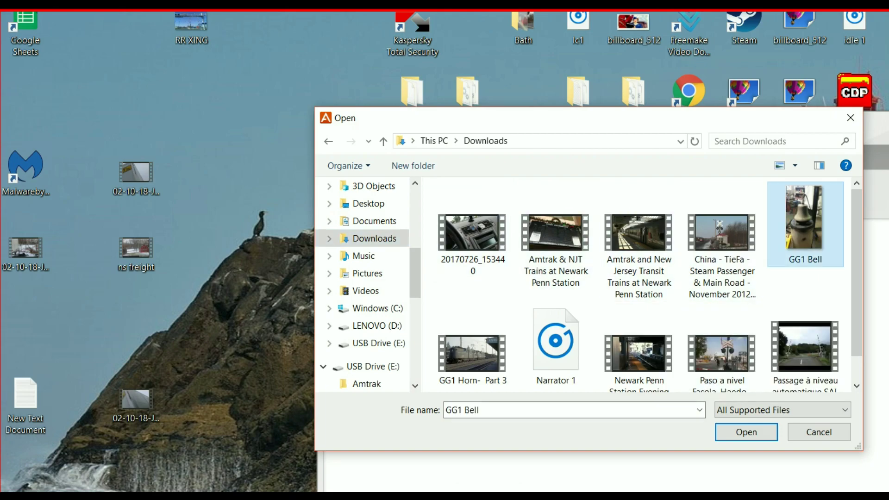
left_click(746, 431)
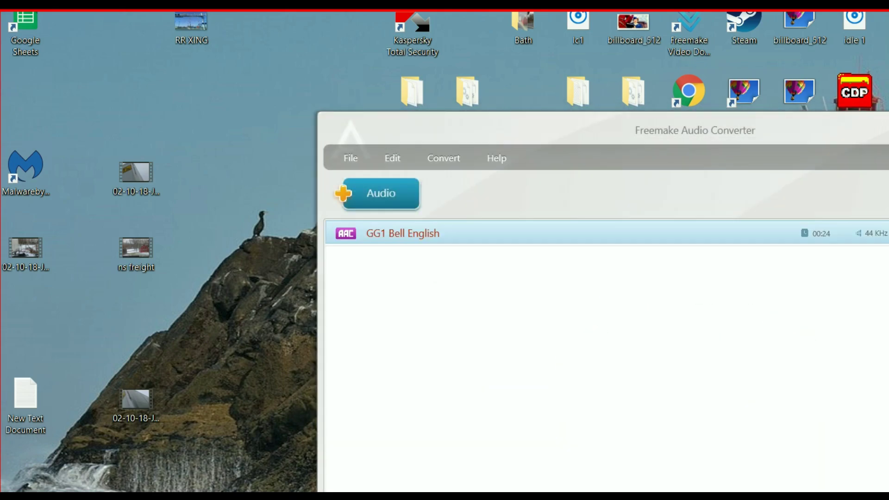
left_click(350, 158)
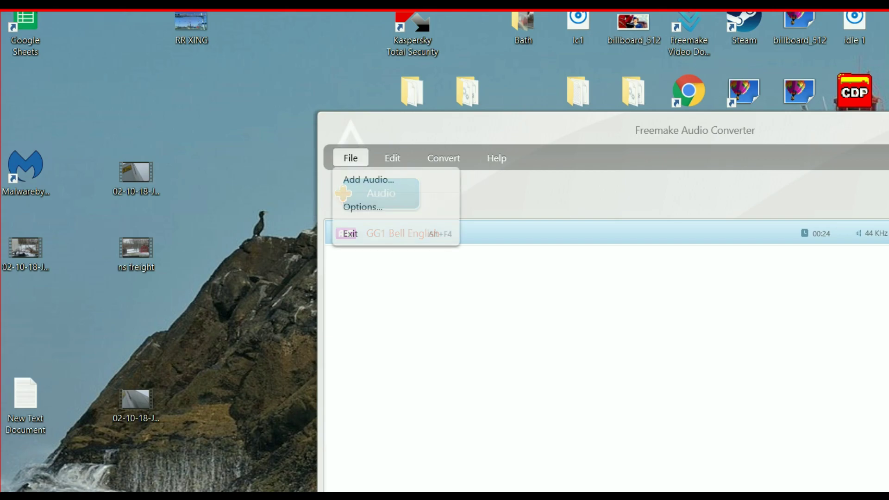
left_click(350, 158)
left_click(392, 158)
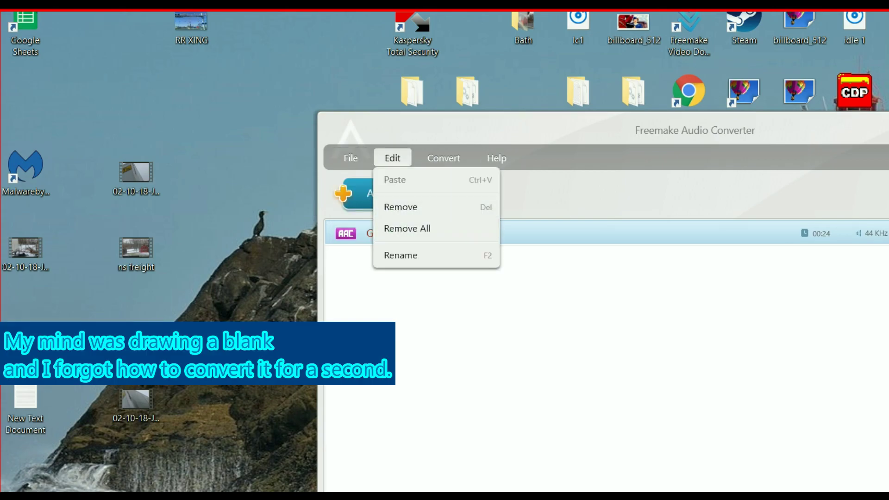
key("Escape")
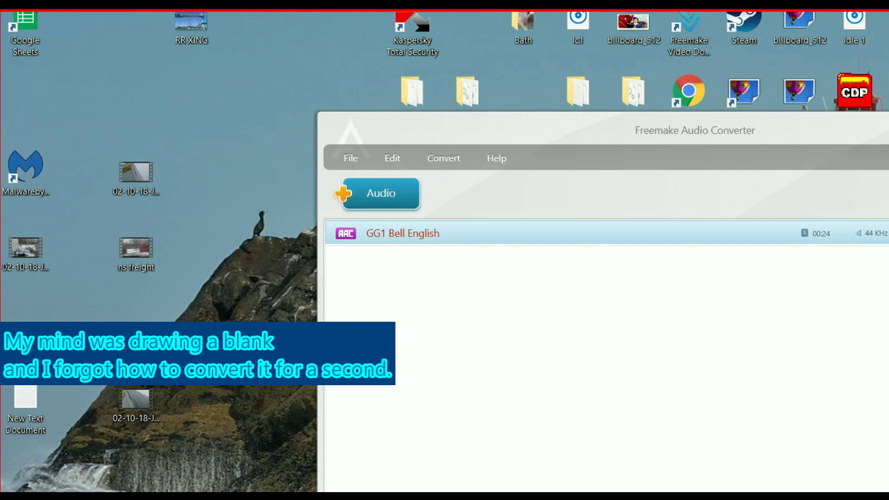
left_click(350, 158)
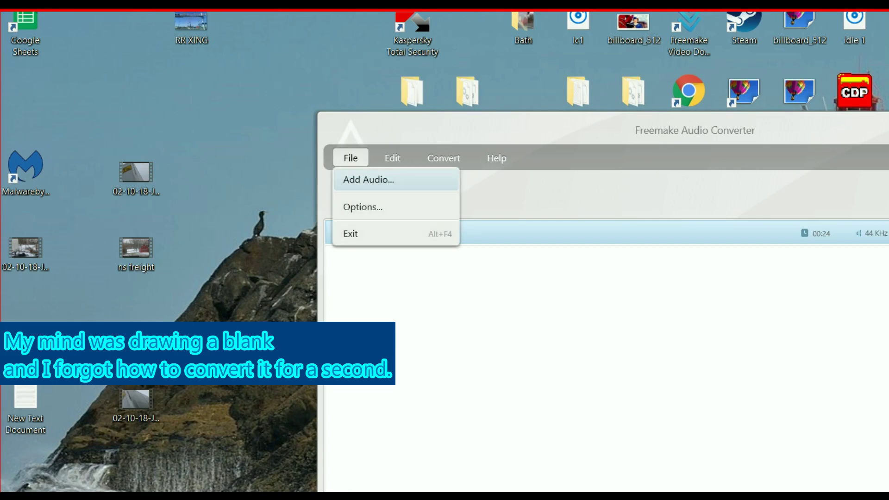
key("Escape")
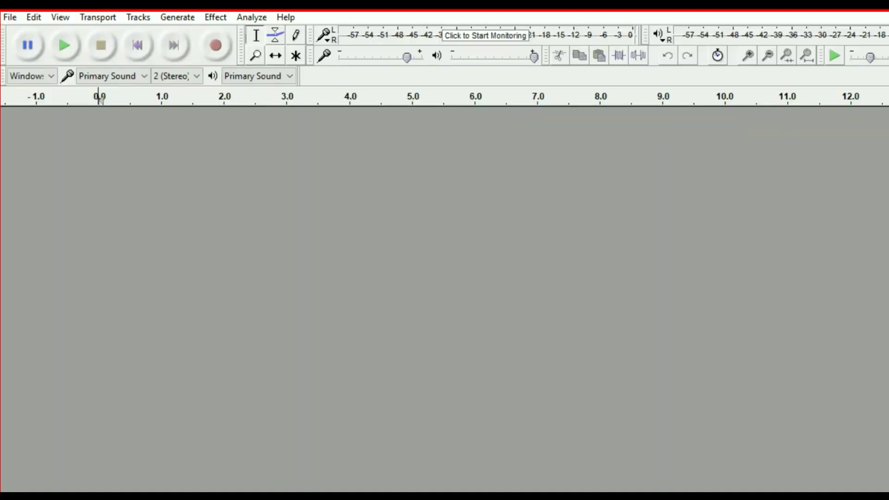
Step: Switch to Audacity and import the audio file GG1 Bell English (1) from the wavsounds folder
left_click(10, 17)
mouse_move(46, 193)
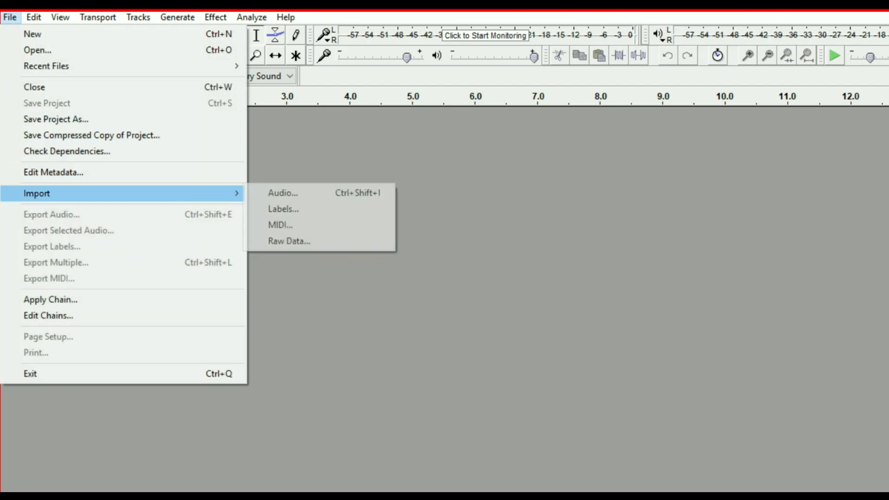
left_click(283, 193)
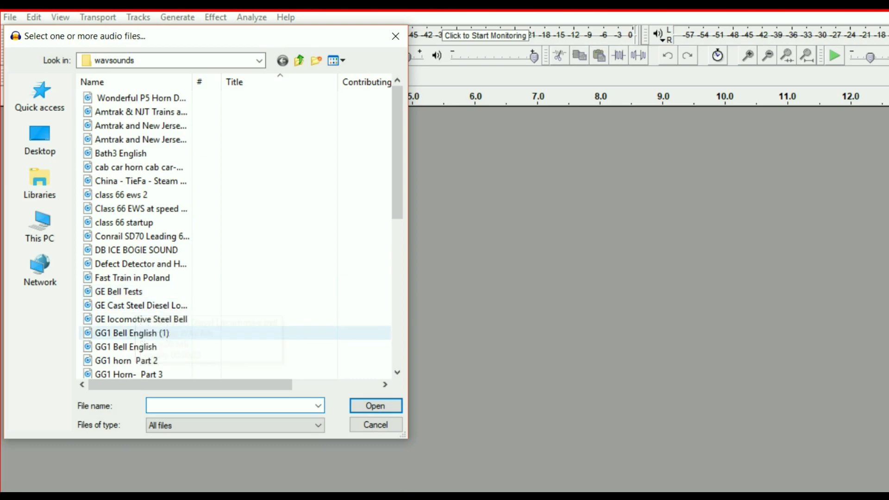
left_click(134, 333)
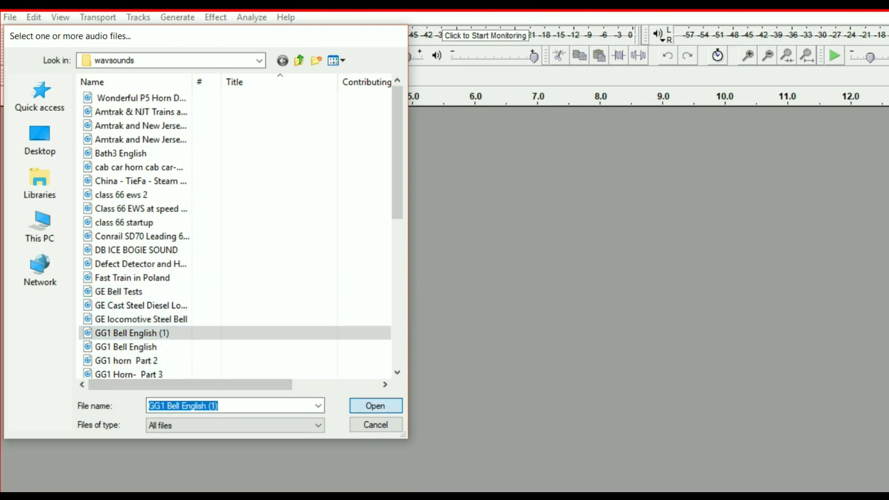
Step: Complete the import of GG1 Bell English (1) and play the first few seconds of the recording
key("Return")
left_click(628, 420)
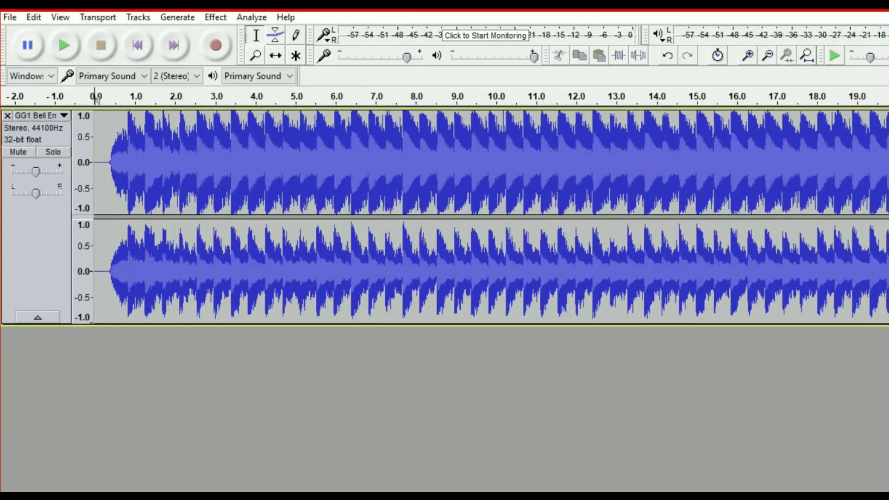
left_click(65, 45)
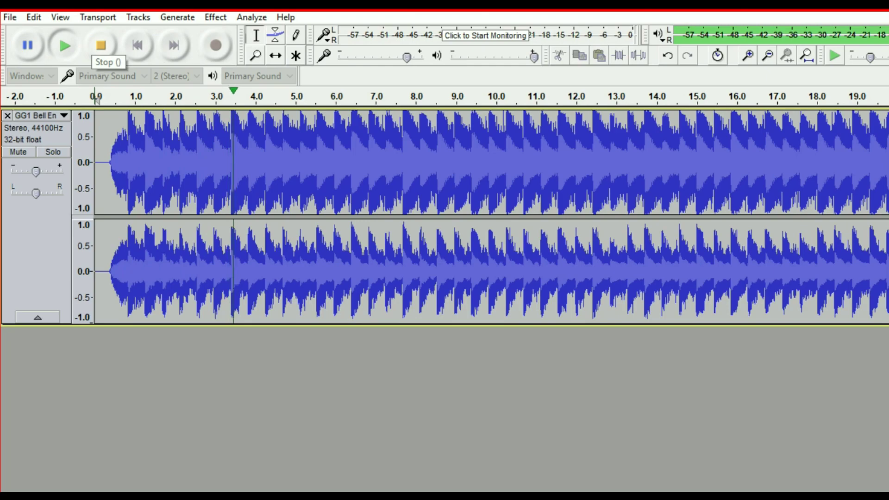
left_click(100, 46)
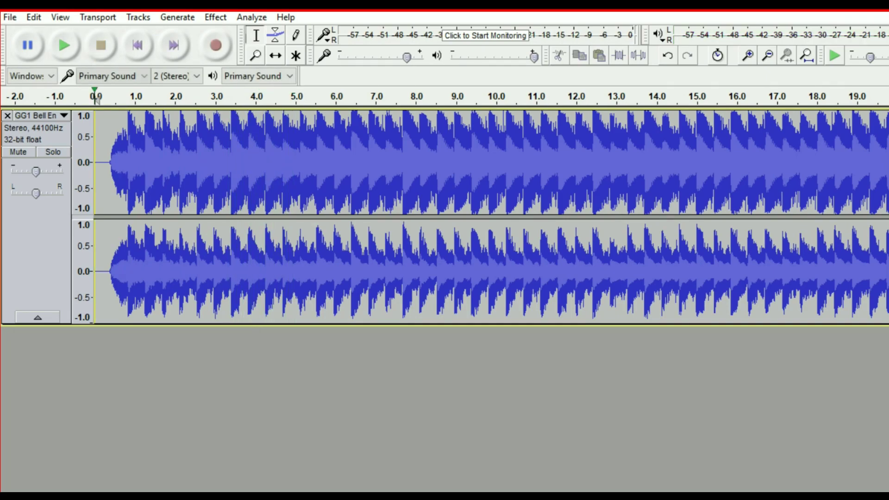
Step: Split the stereo bell track into two mono tracks and remove the second one
left_click(37, 115)
left_click(60, 386)
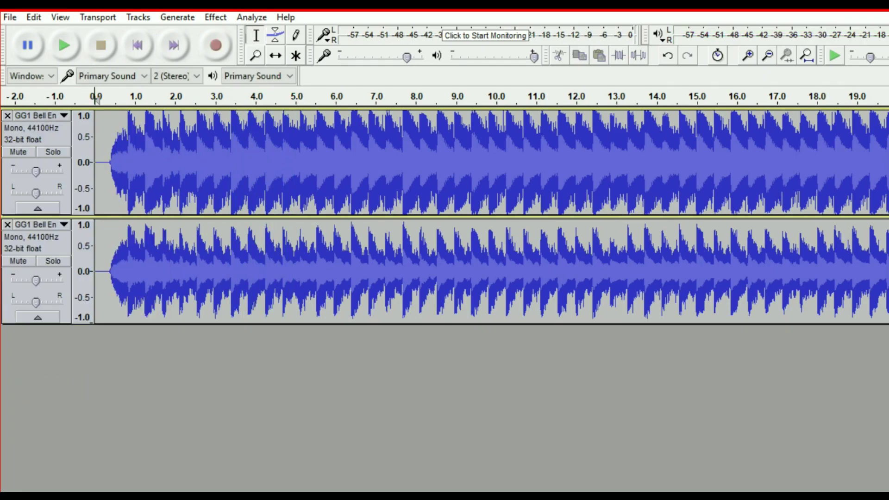
left_click(7, 224)
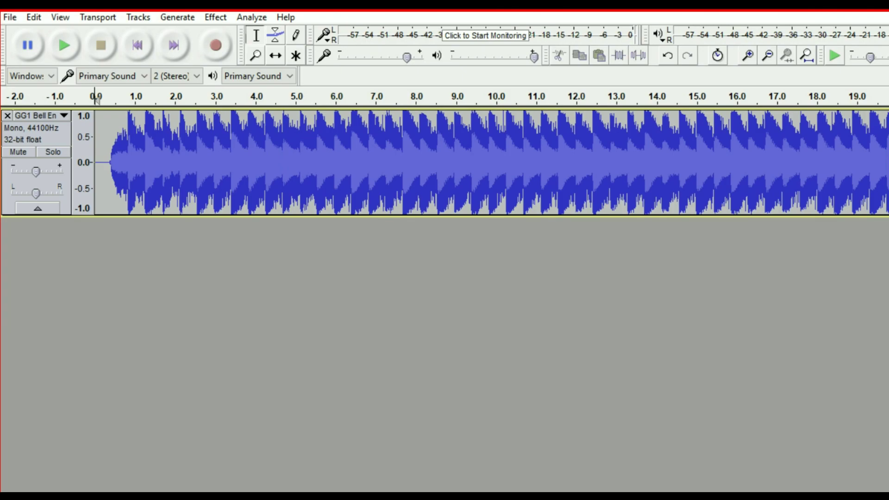
Step: Delete the opening of the bell track, from 0 to about 1.25 seconds, up to the start of a bell strike
scroll(96, 98, "up", 1)
key("space")
key("space")
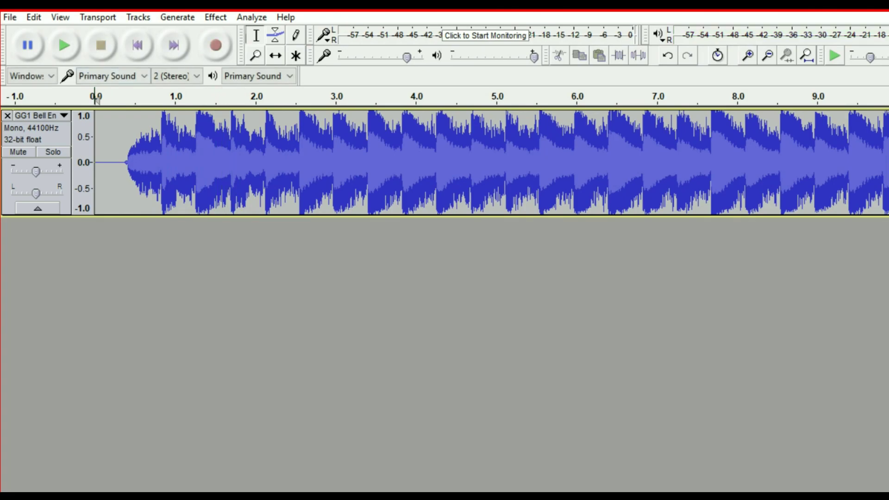
left_click_drag(195, 162, 94, 162)
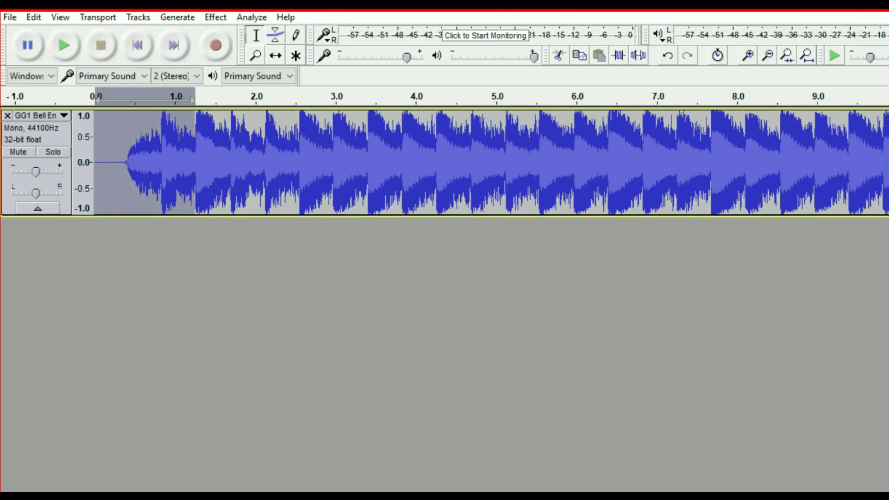
left_click(34, 18)
left_click(59, 87)
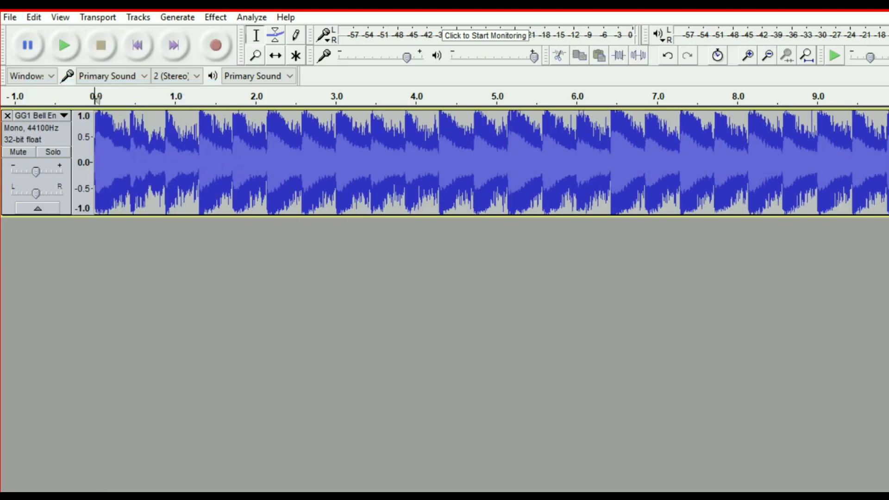
Step: Delete the remaining sliver of about 0.01 seconds before the first bell strike
key("ctrl")
scroll(96, 99, "up", 4)
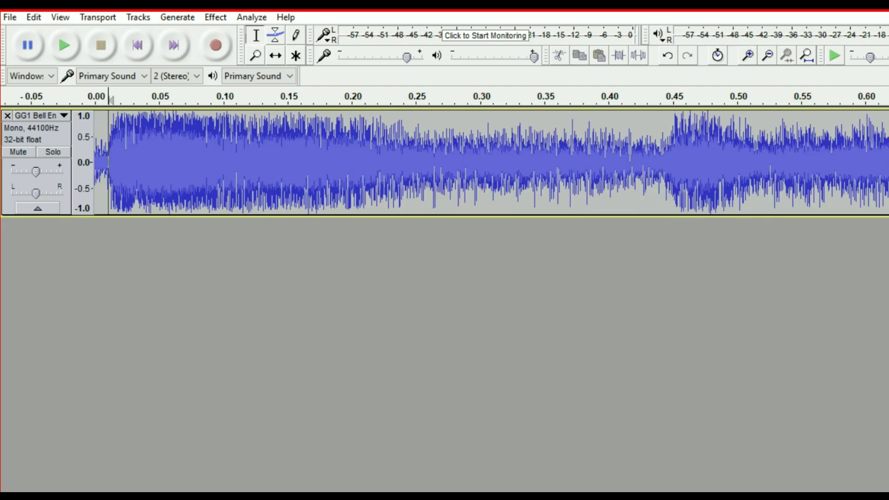
left_click_drag(97, 98, 108, 98)
left_click(33, 17)
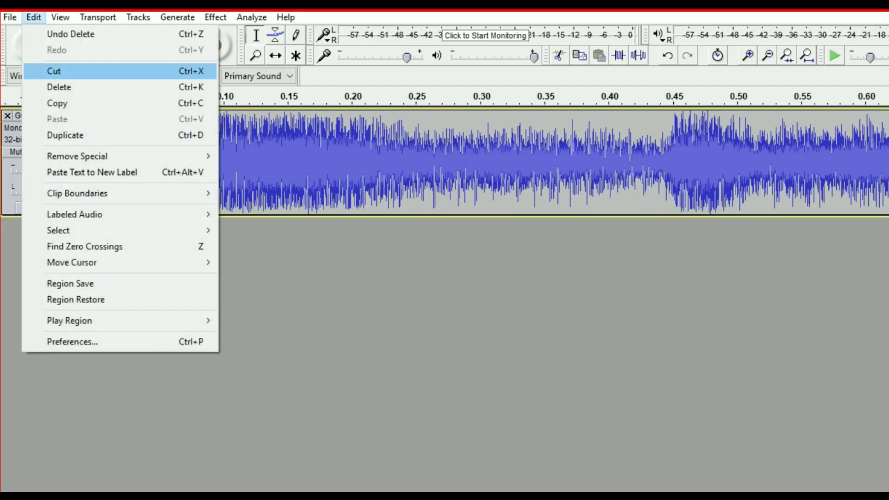
left_click(47, 85)
scroll(96, 98, "down", 5)
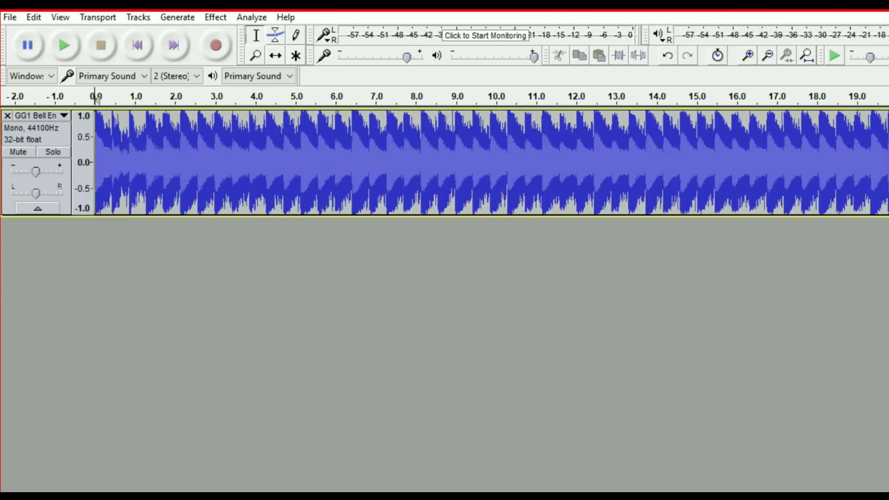
Step: Delete the end of the bell track from about 22.80 seconds onward, so it stops just before a strike
left_click_drag(97, 157, 95, 157)
key("space")
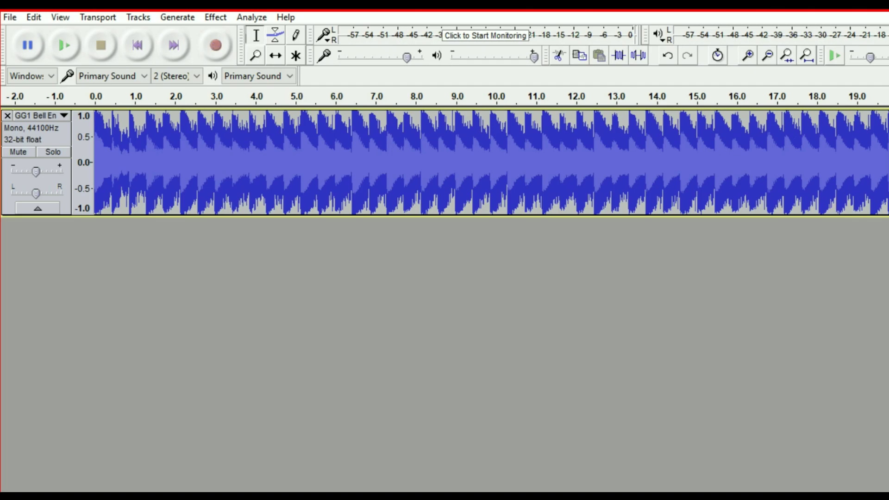
key("ctrl+1")
key("ctrl+1")
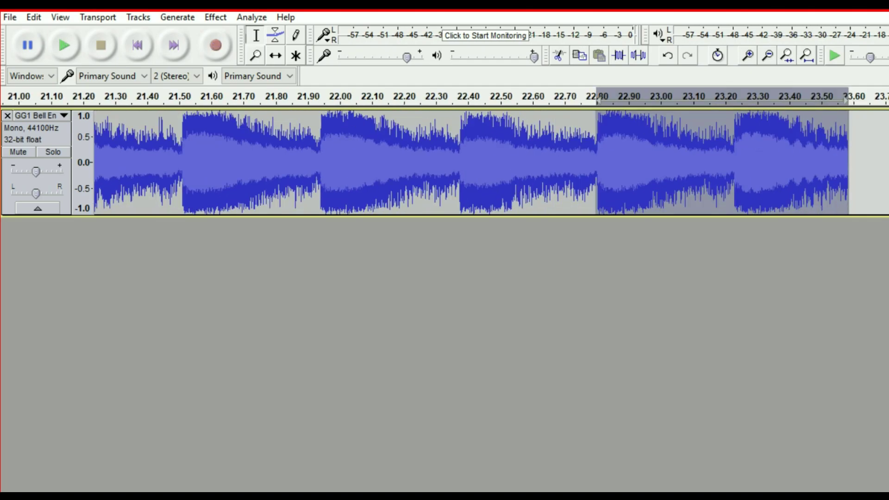
left_click(34, 18)
left_click(59, 85)
key("ctrl+3")
key("ctrl+3")
key("ctrl+3")
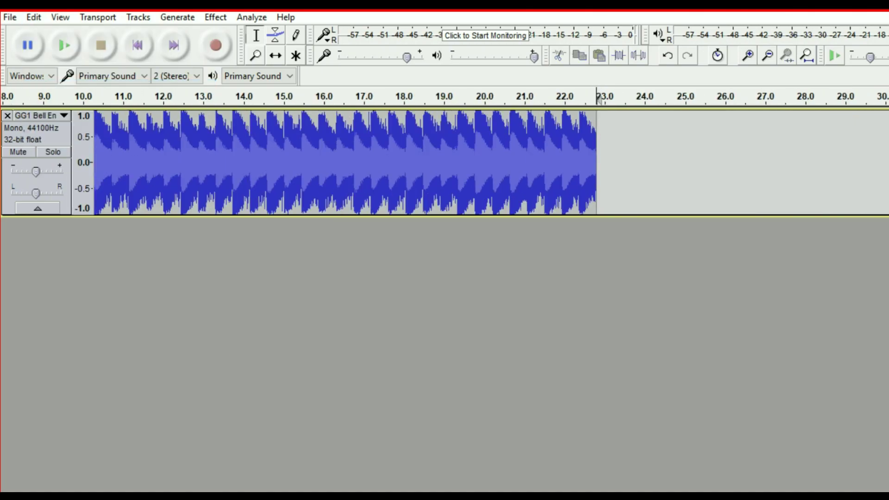
Step: Play the trimmed bell track from its start, including in loop mode, to check how smoothly it repeats
scroll(598, 99, "down", 2)
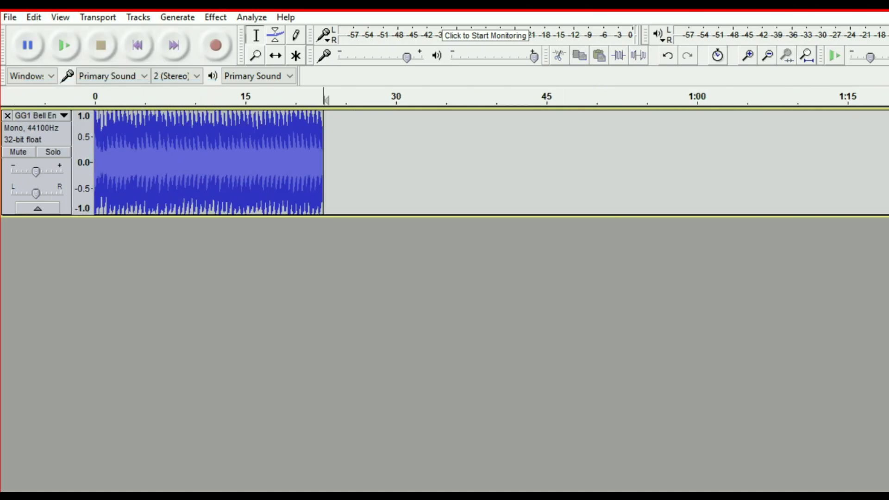
key("space")
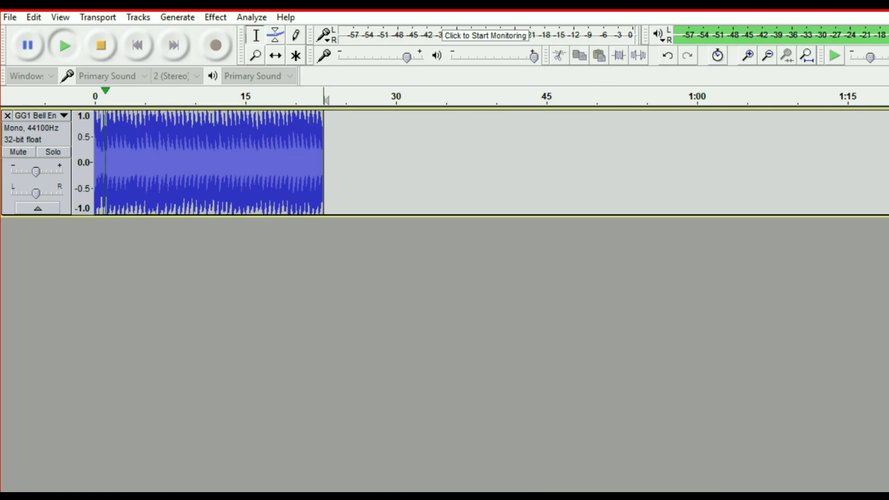
key("space")
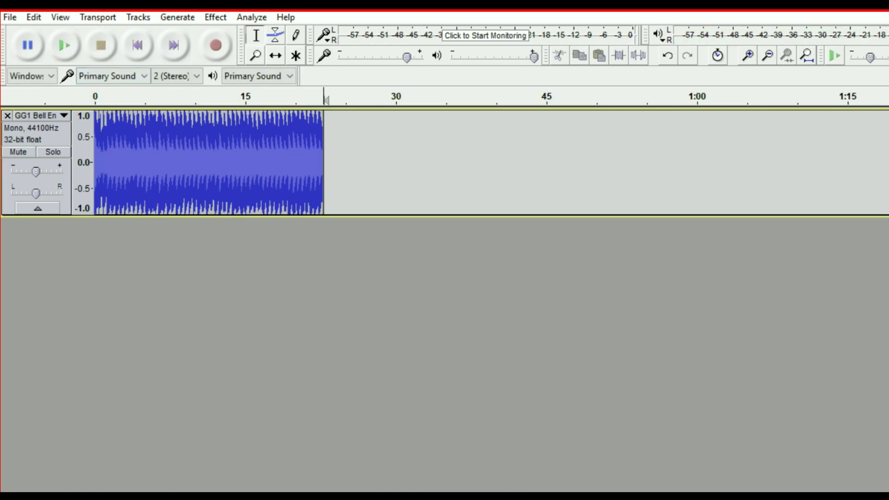
scroll(847, 162, "up", 3)
mouse_move(106, 162)
left_mouse_down()
mouse_move(2, 162)
mouse_move(95, 162)
left_mouse_up()
left_click(156, 162)
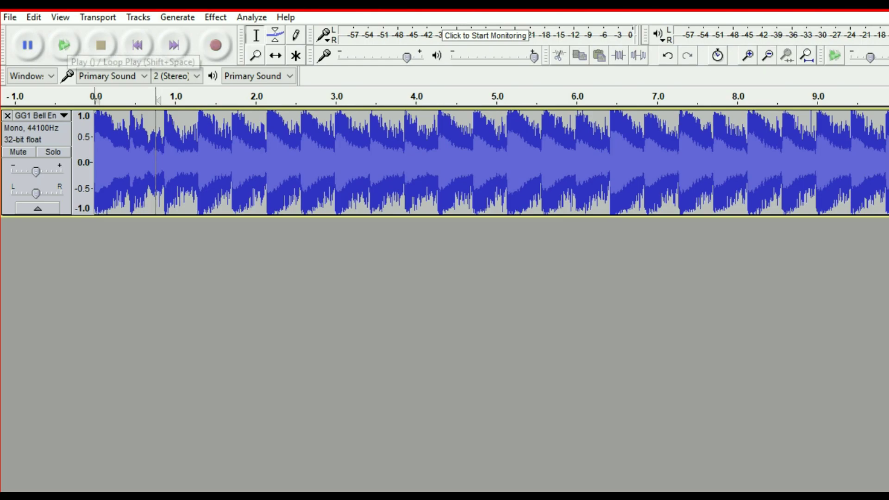
left_click(65, 45, "shift")
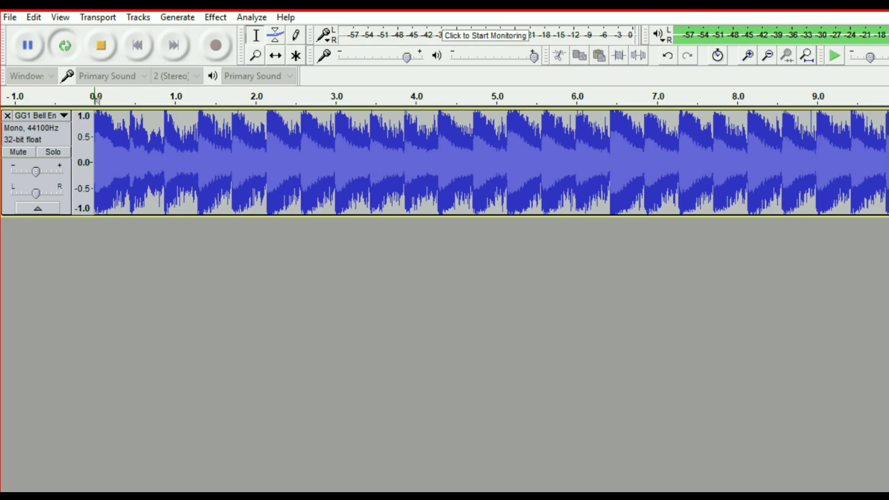
left_click(97, 98)
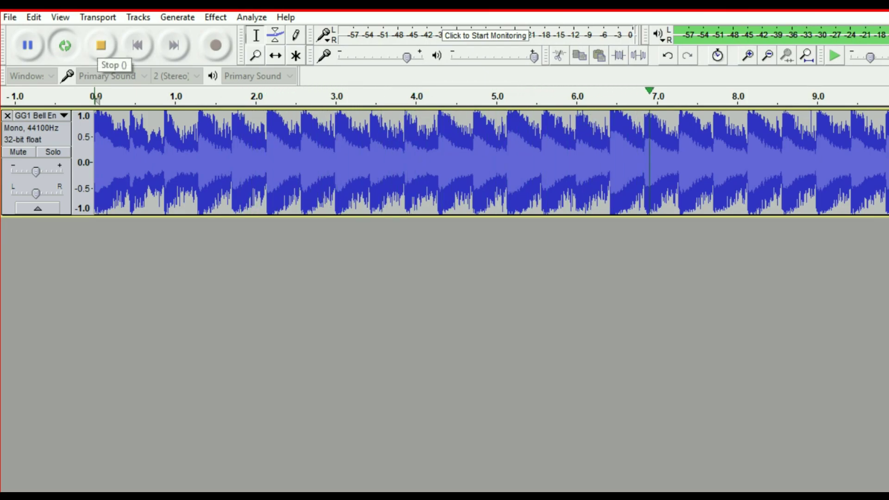
left_click(100, 45)
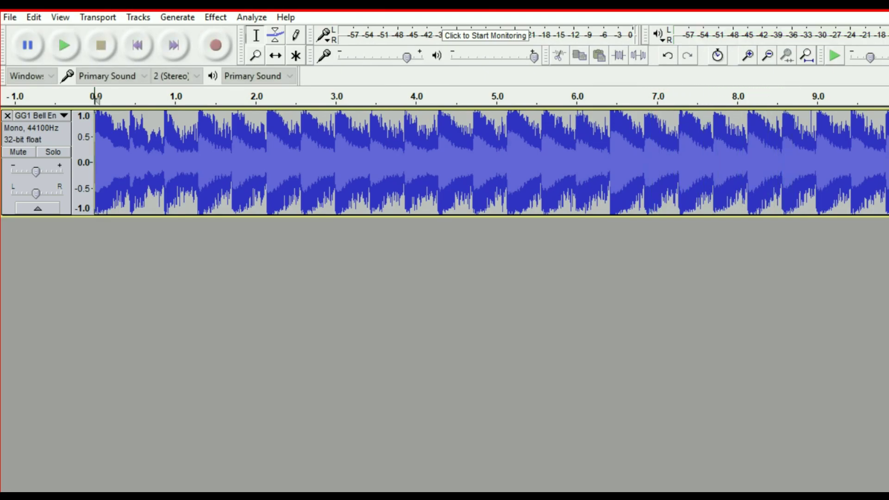
Step: Export the trimmed bell as idle 1 into the editing folder as WAV signed 16-bit PCM, replacing the existing file
left_click(9, 17)
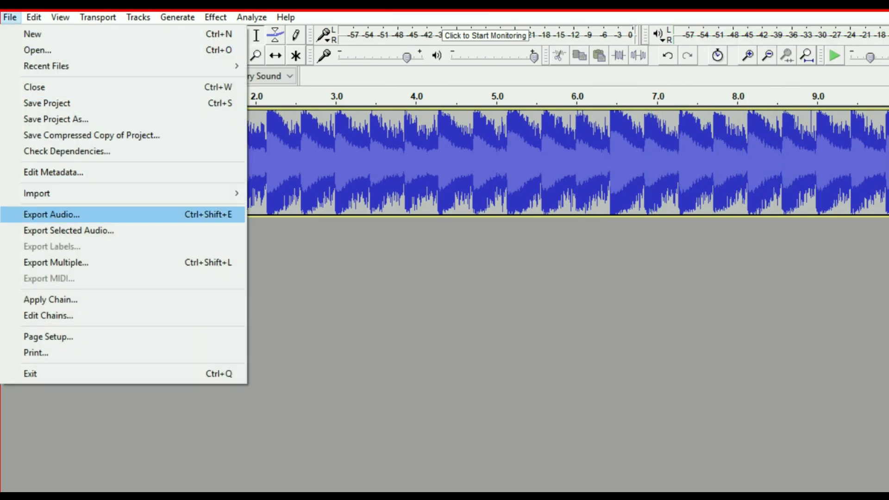
left_click(46, 214)
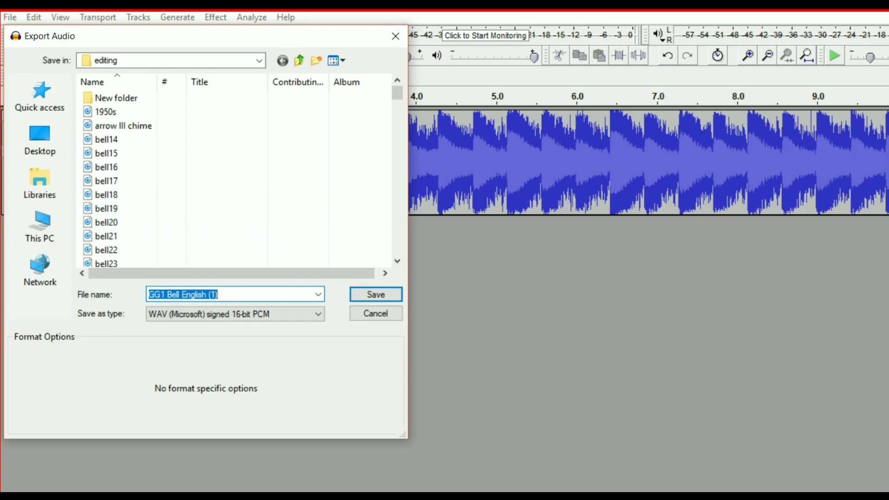
type("idle")
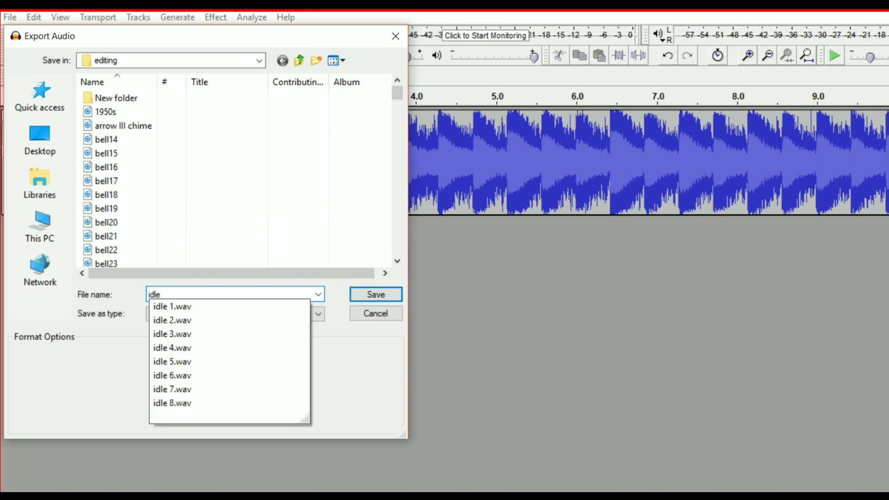
type(" 1")
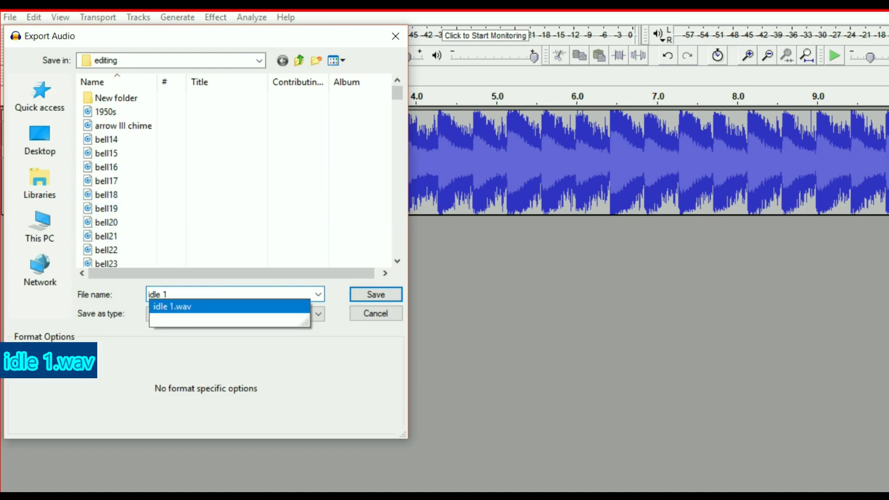
left_click(172, 307)
left_click(376, 295)
key("Return")
key("Return")
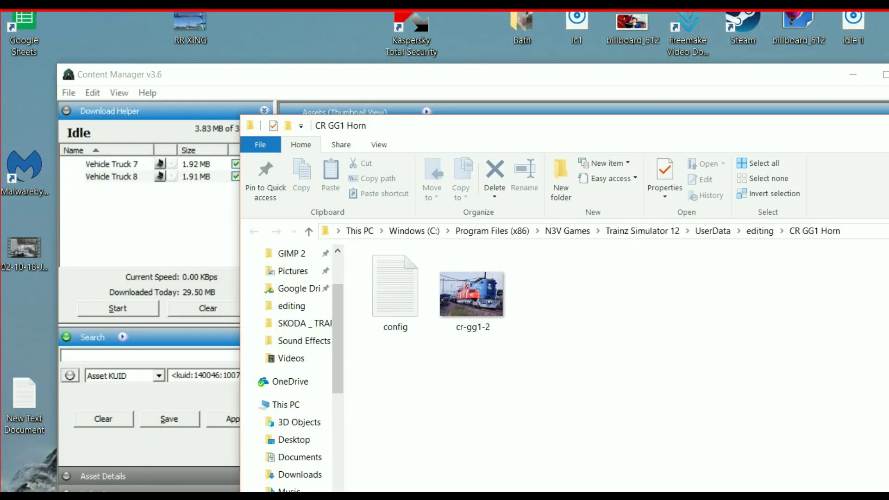
Step: In File Explorer, copy horn_loop and horn_start from the desktop editing folder into the CR GG1 Horn asset folder
left_click(292, 306)
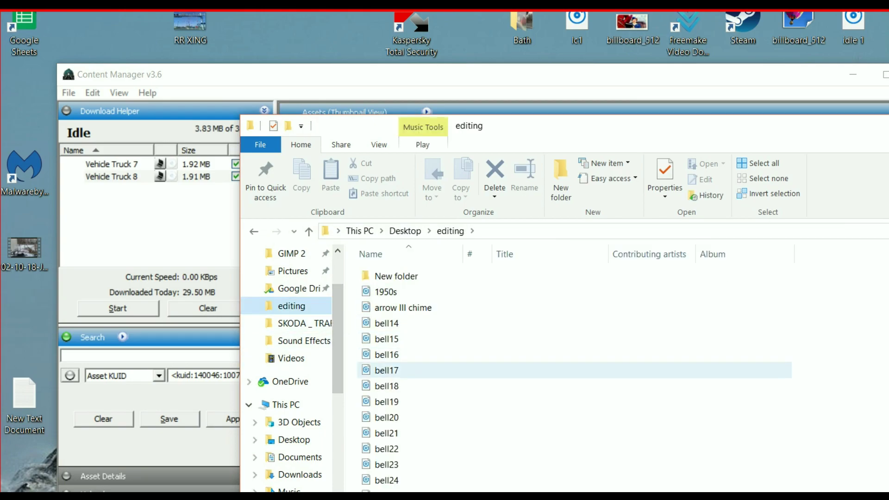
scroll(393, 370, "down", 20)
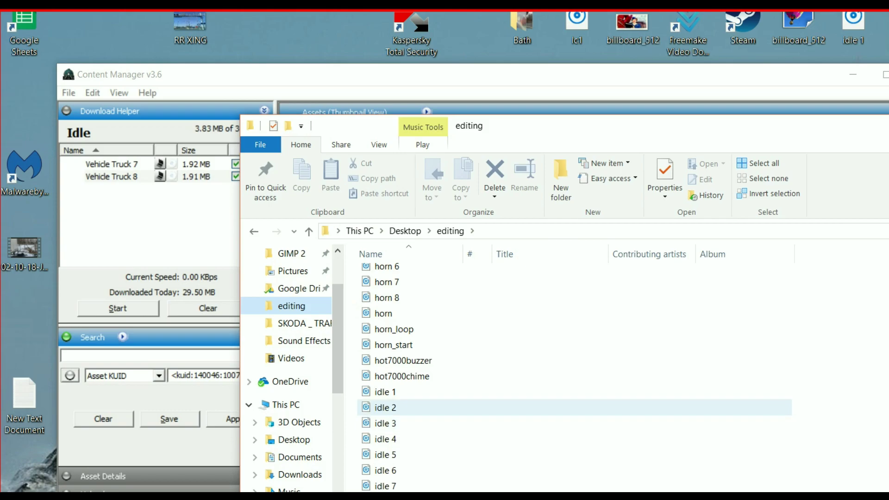
scroll(393, 381, "up", 3)
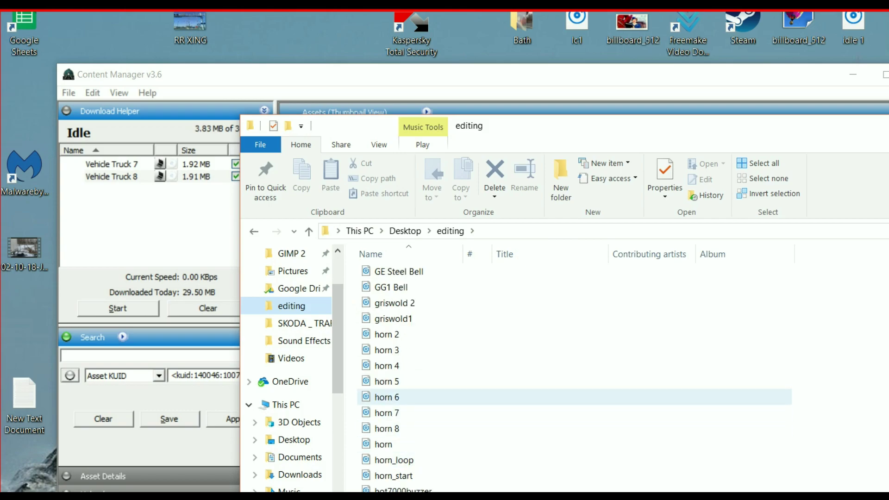
left_click_drag(356, 456, 420, 476)
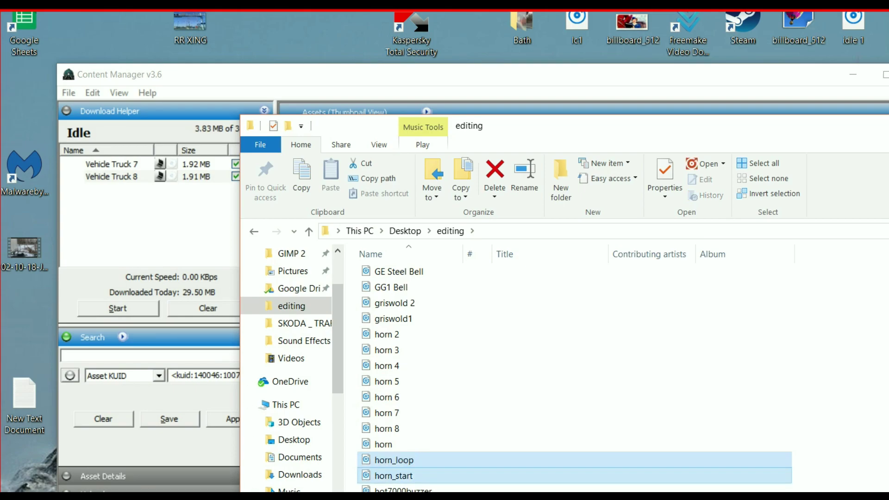
right_click(423, 474)
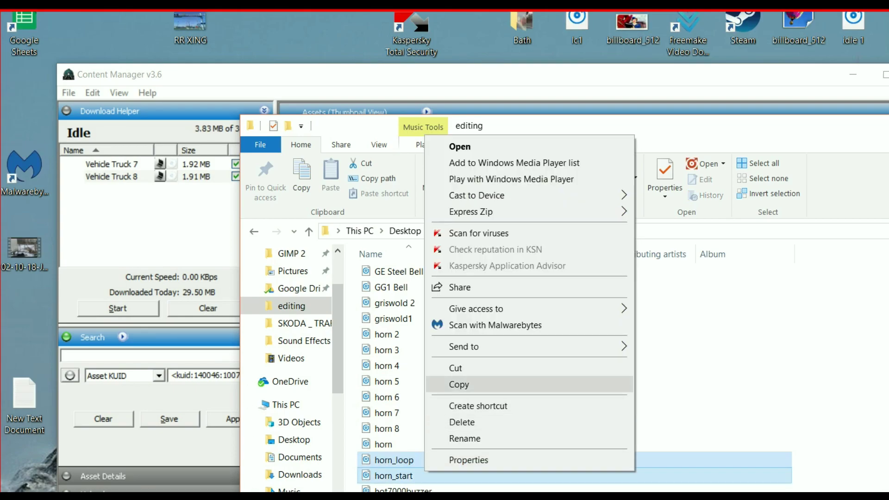
left_click(458, 384)
left_click(253, 231)
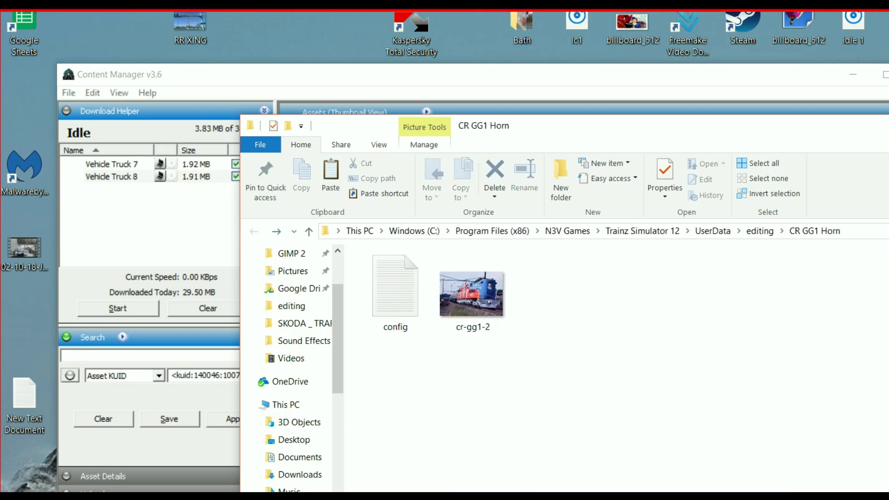
right_click(523, 388)
key("p")
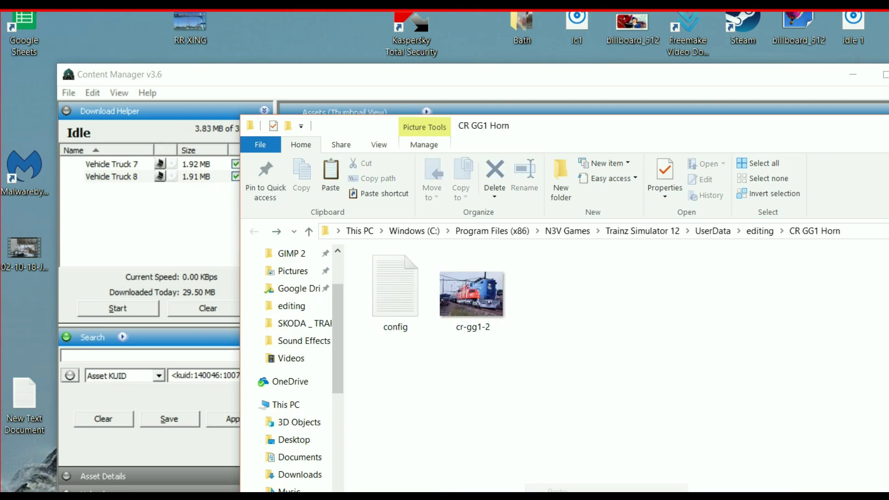
Step: Copy idle 1 from the desktop editing folder into the CR GG1 Horn asset folder
key("alt+Right")
scroll(574, 375, "down", 20)
scroll(400, 442, "down", 4)
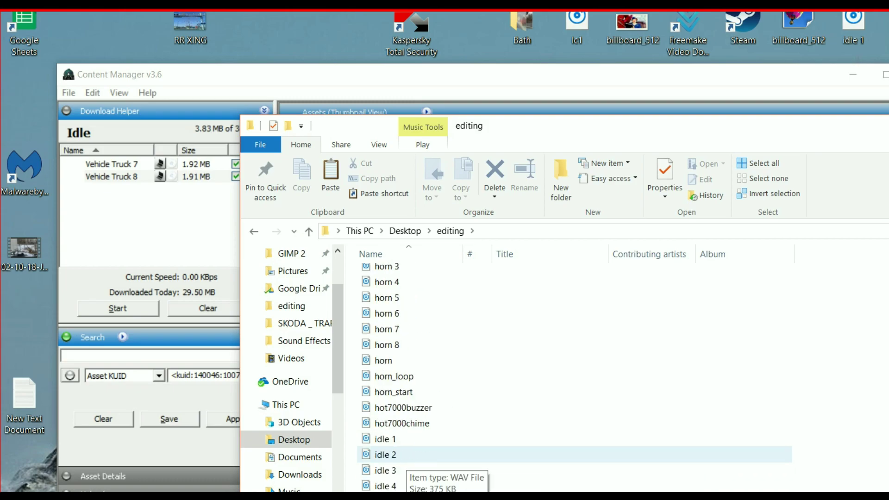
right_click(400, 442)
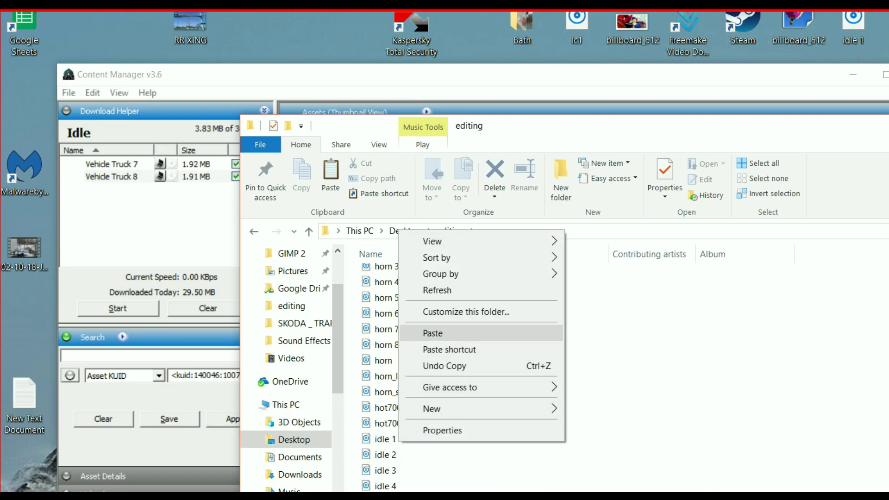
left_click(388, 439)
right_click(388, 439)
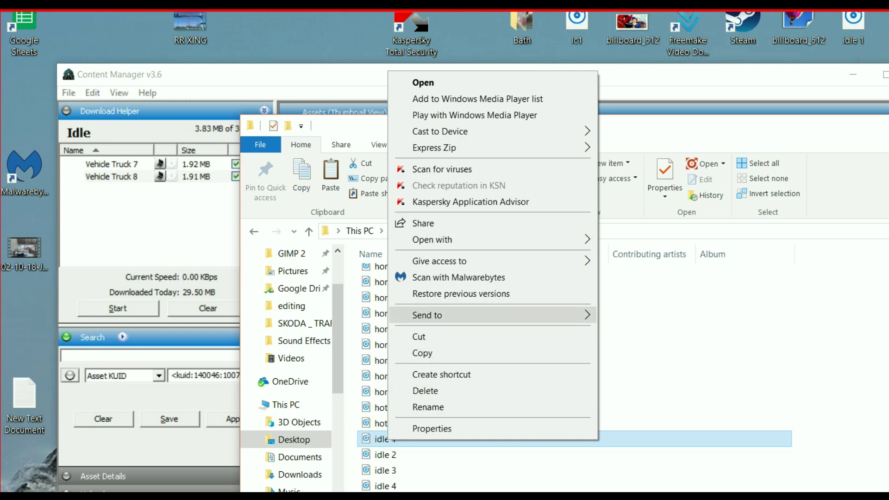
left_click(422, 353)
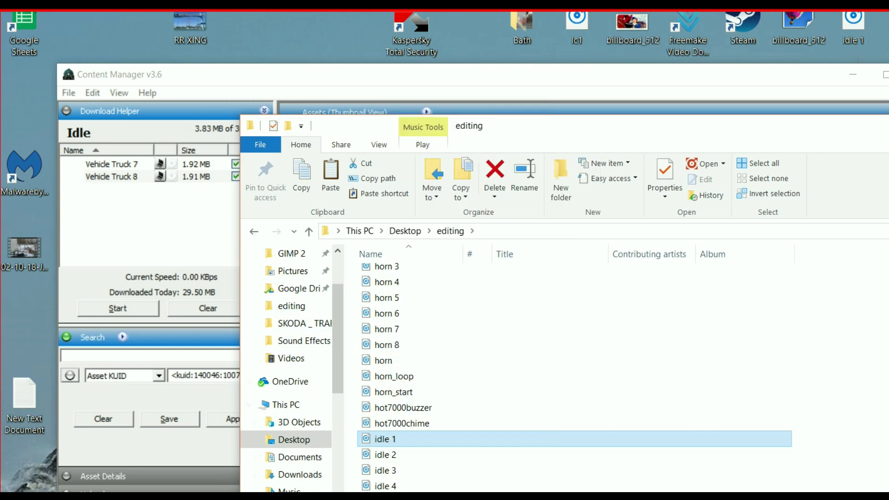
left_click(253, 231)
right_click(488, 364)
left_click(514, 468)
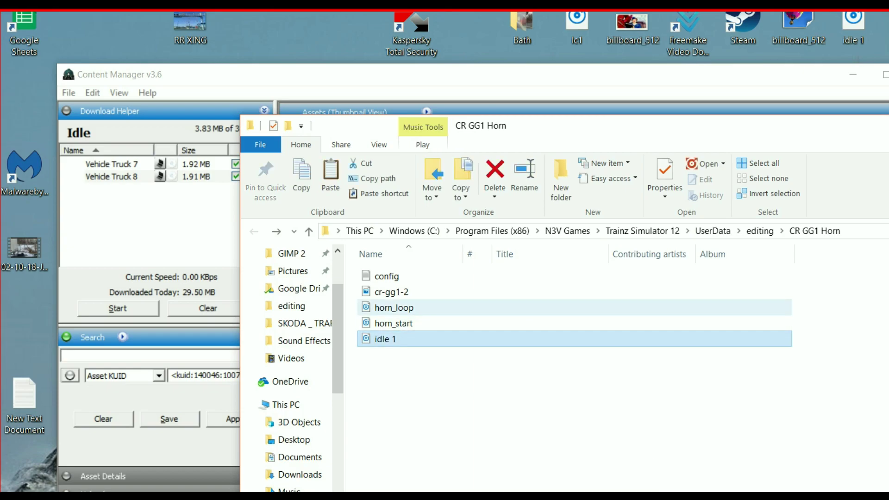
Step: Play horn_start, horn_loop and idle 1 from the asset folder one after another to check how each sounds
double_click(393, 323)
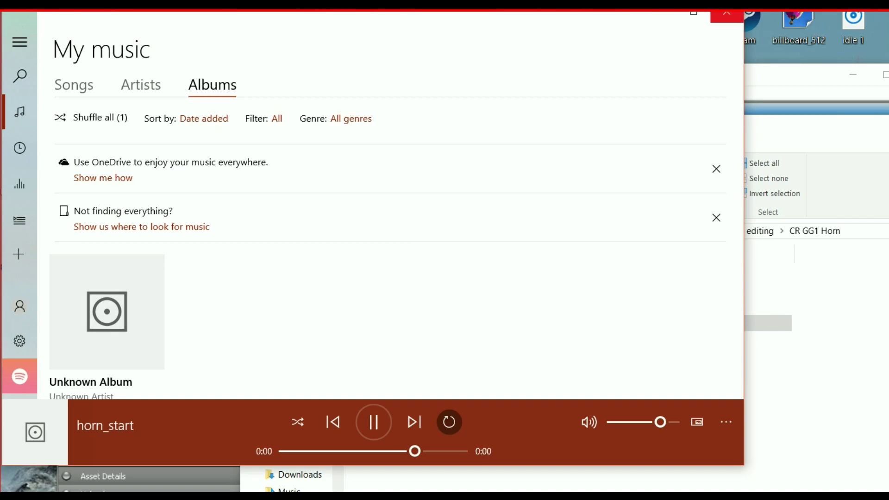
left_click(727, 14)
double_click(388, 308)
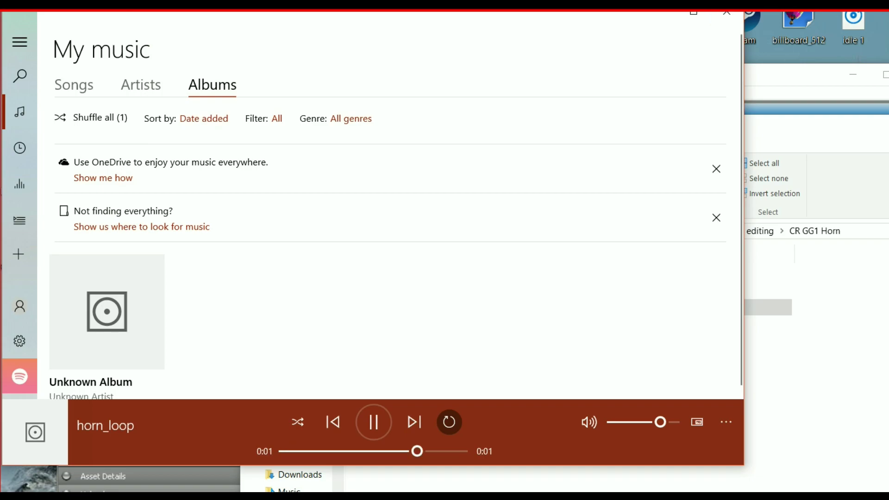
left_click(727, 14)
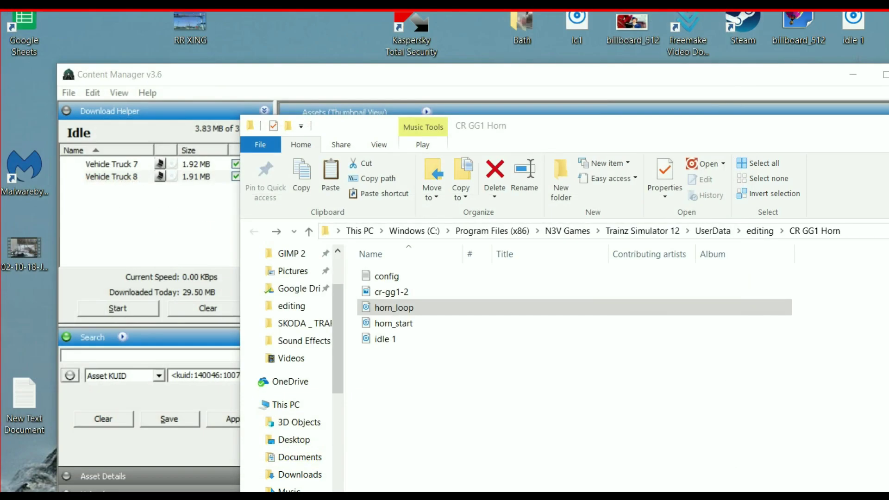
double_click(386, 339)
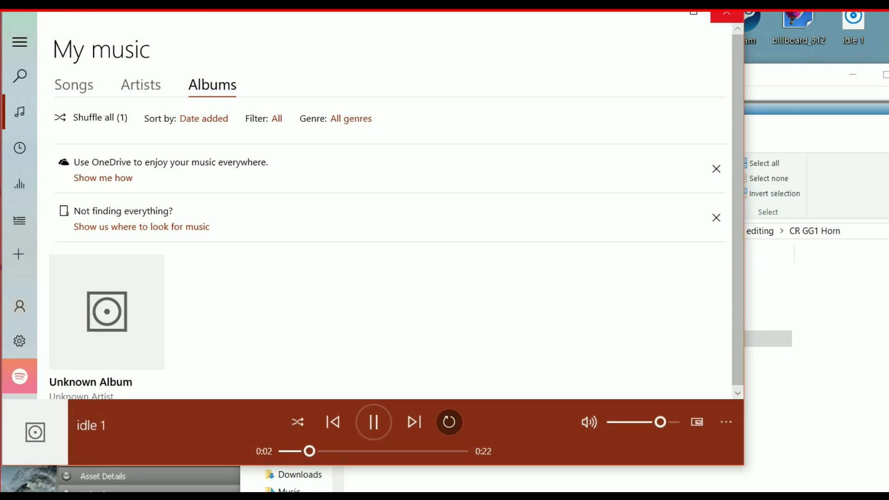
left_click(726, 13)
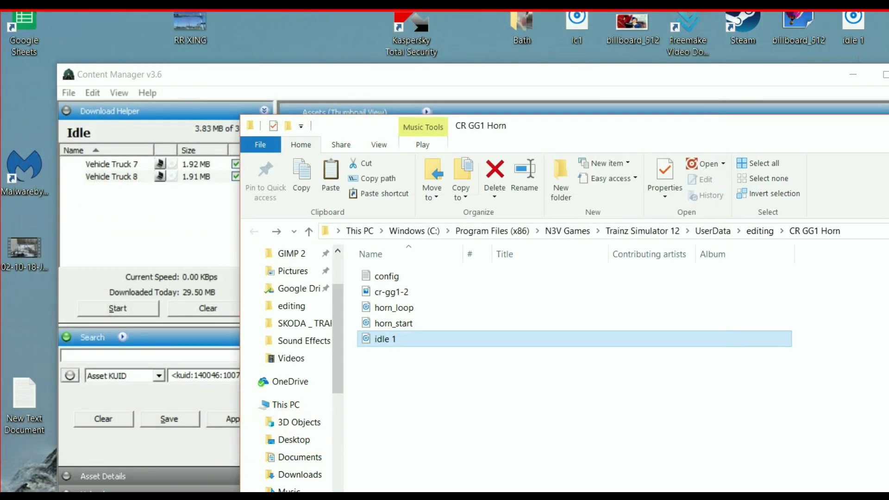
Step: Close the asset folder and commit the CR GG1 Horn asset in Content Manager
key("alt+F4")
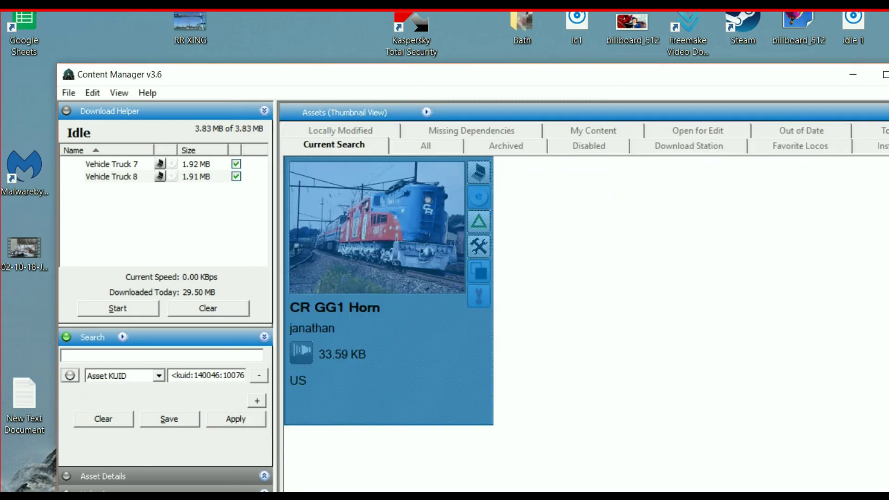
key("ctrl+m")
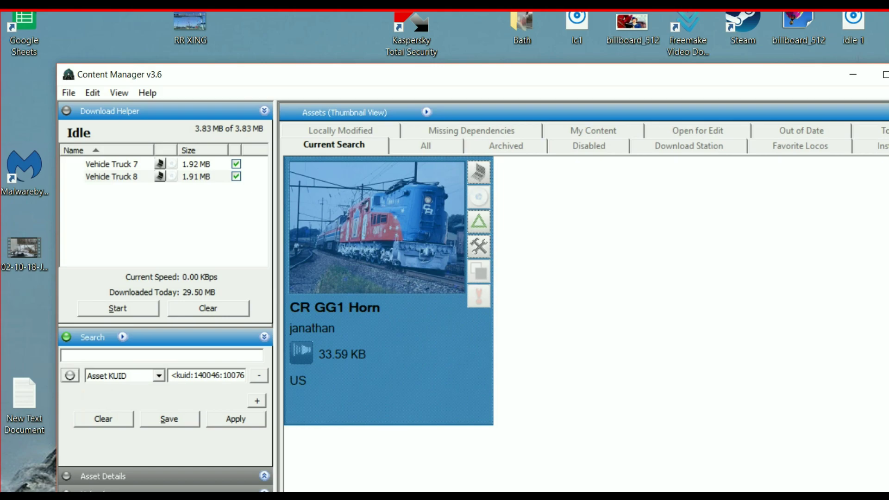
key("ctrl+m")
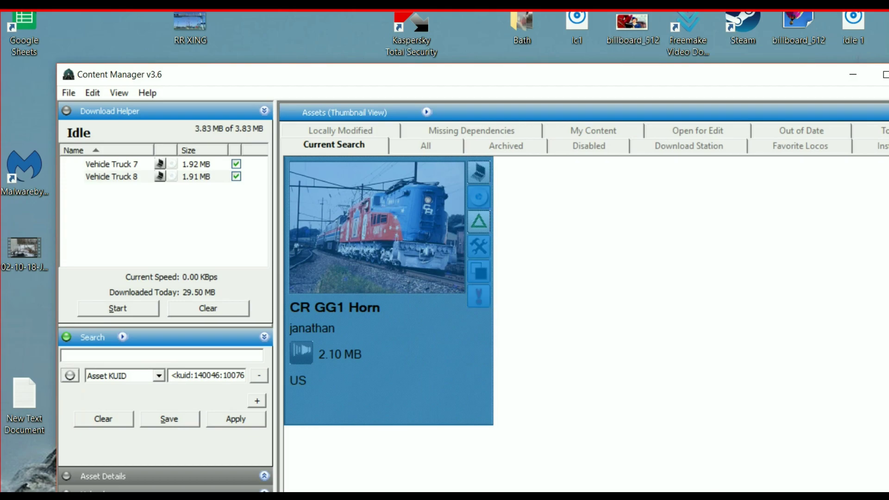
Step: Save the CR GG1 Horn asset as a CDP file in the Amtrak folder on USB Drive (E:)
key("ctrl+s")
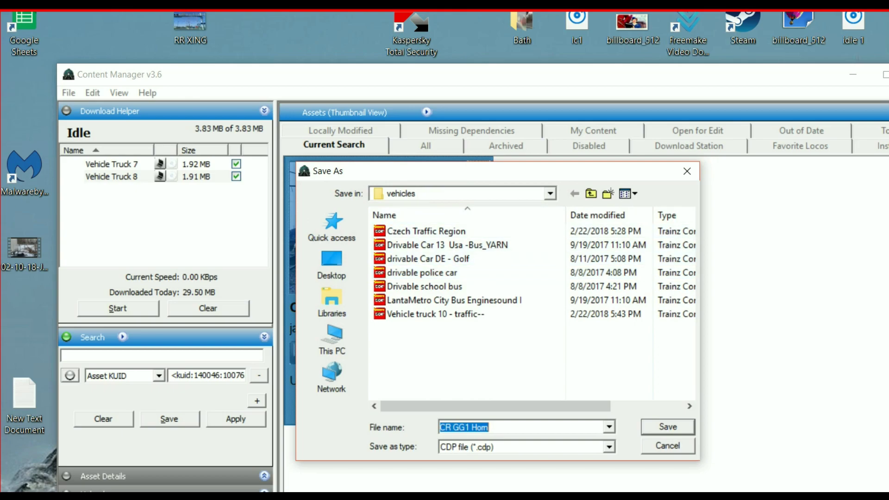
left_click(591, 193)
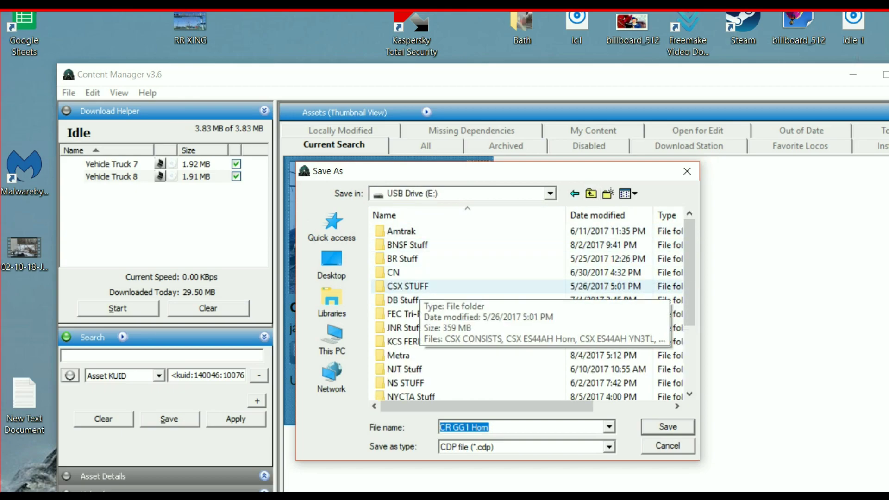
double_click(400, 231)
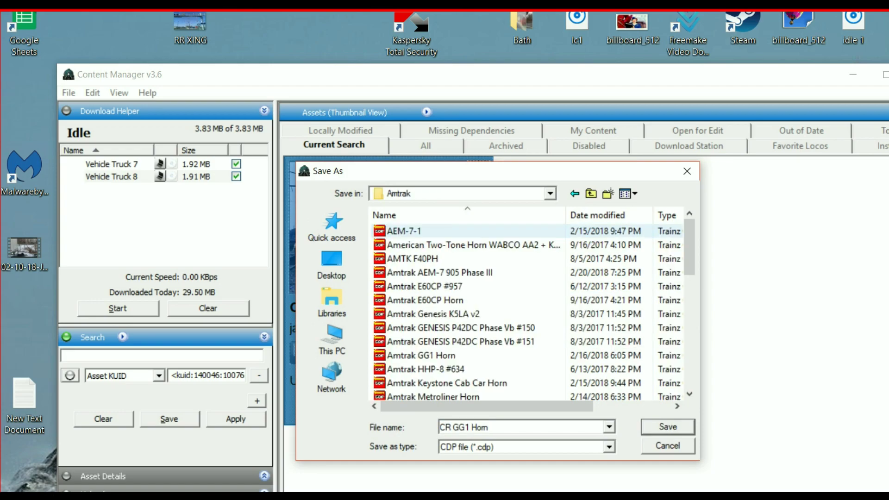
key("Return")
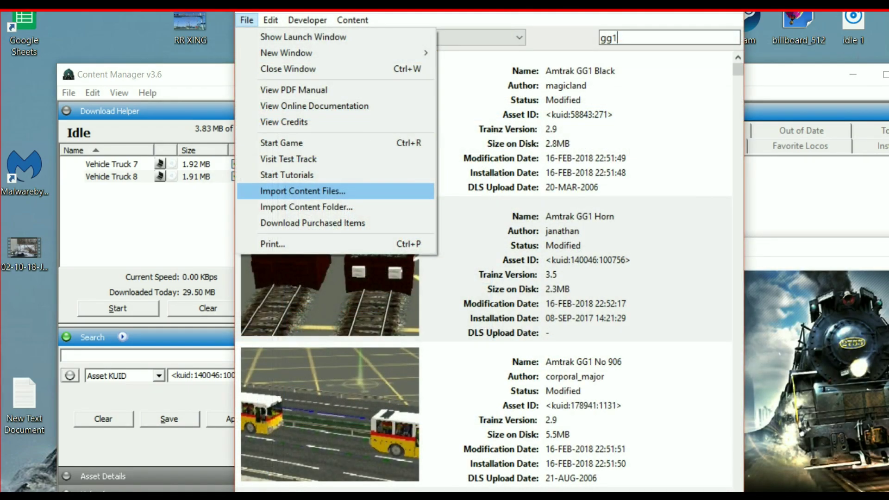
Step: In TrainzContent, import the CR GG1 Horn CDP file from the Amtrak folder on USB Drive (E:)
key("Escape")
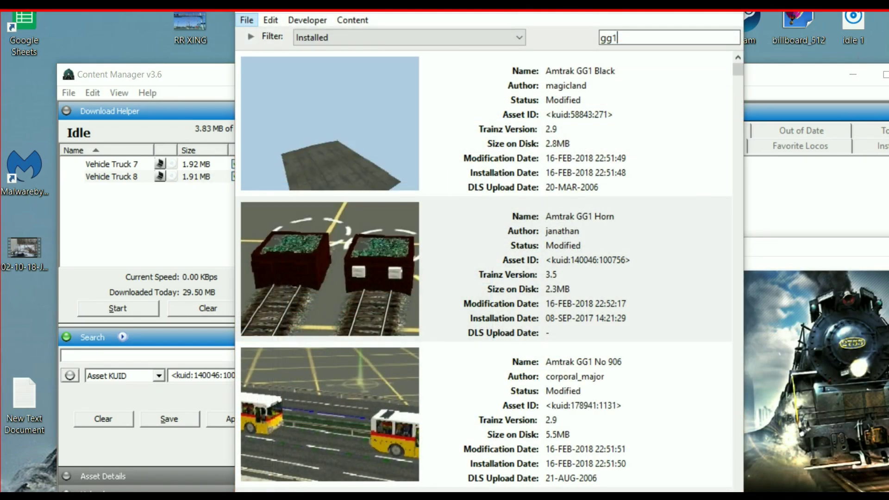
key("ctrl+i")
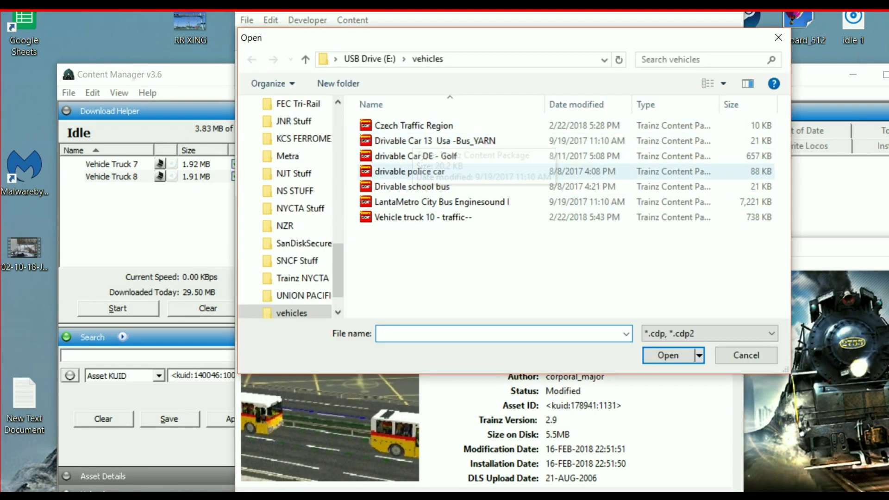
scroll(287, 208, "up", 3)
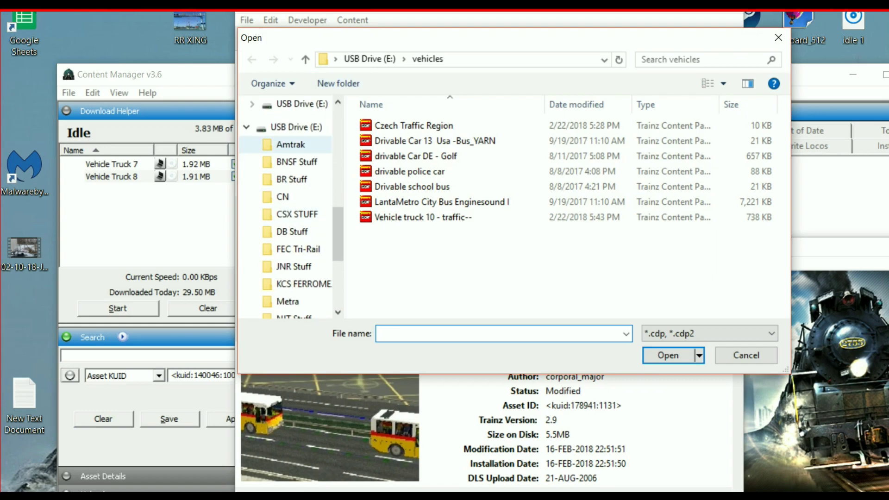
left_click(290, 144)
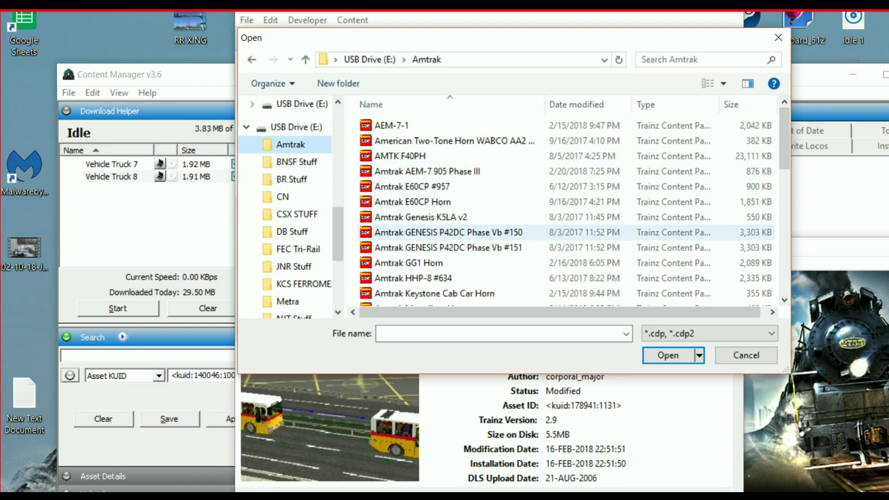
scroll(565, 211, "down", 7)
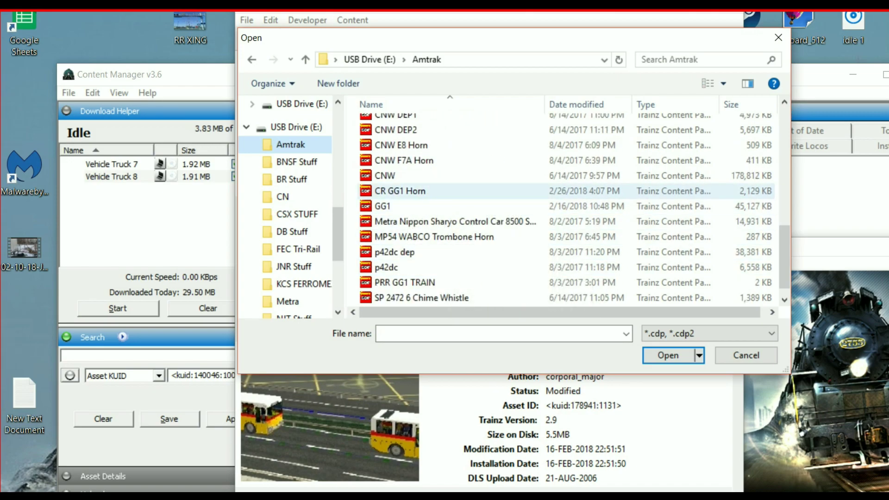
left_click(400, 191)
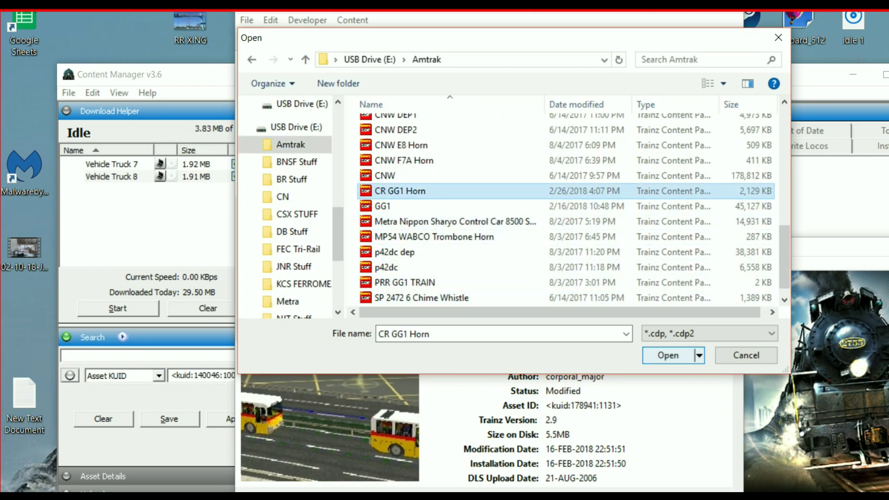
key("Return")
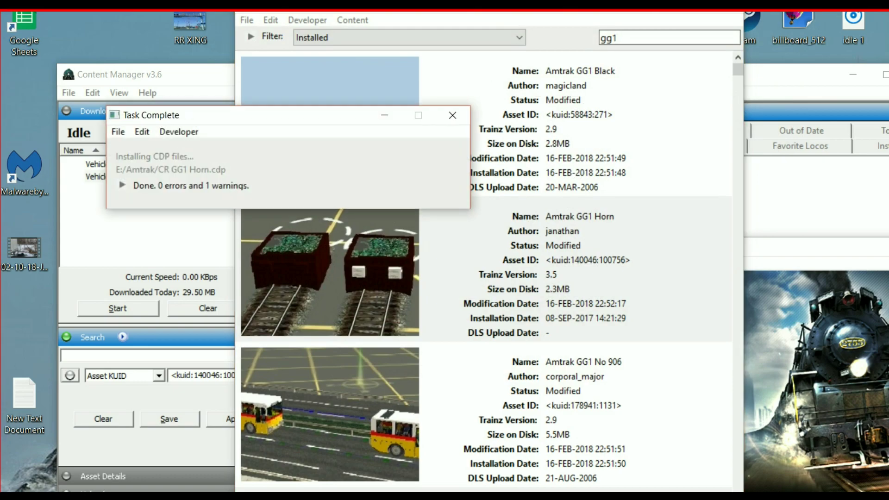
Step: List the asset flagged in the install log in its own window, submit its edits, and close the TrainzContent windows
left_click(122, 185)
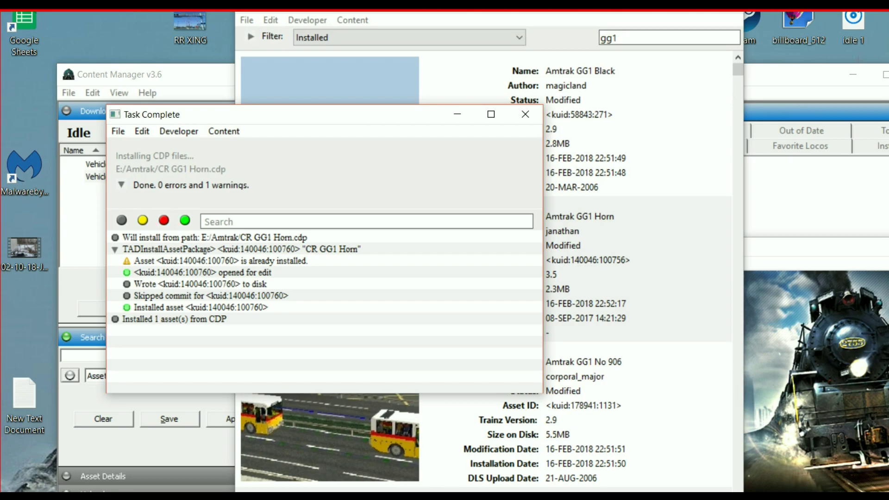
right_click(169, 260)
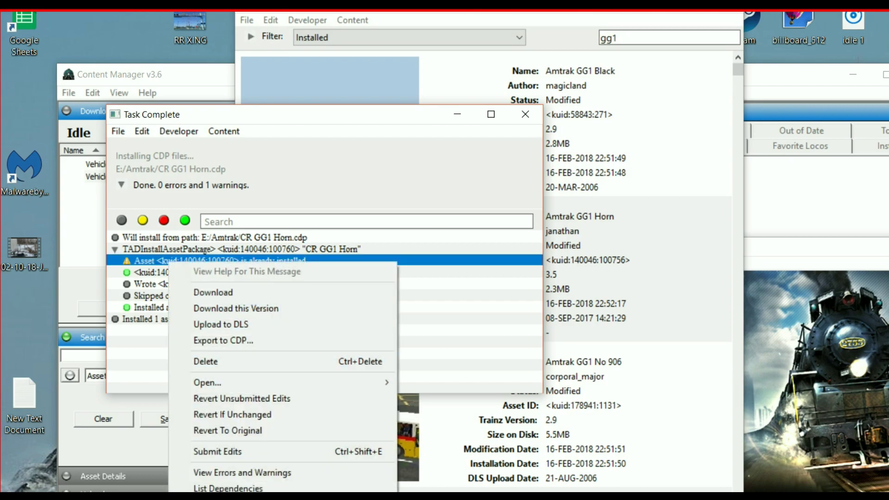
left_click(228, 498)
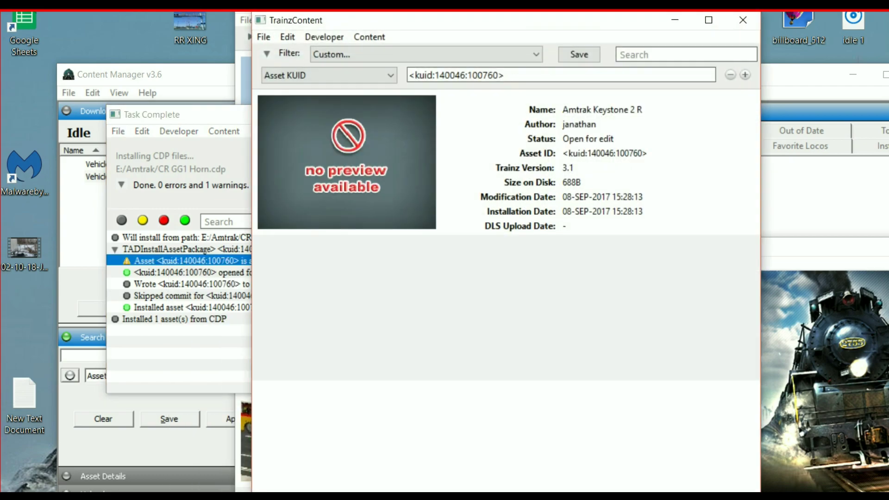
left_click(505, 162)
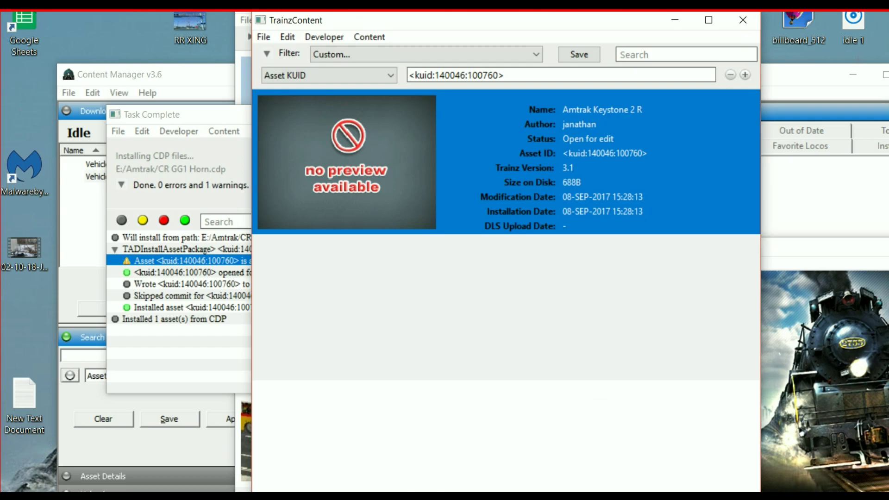
right_click(611, 157)
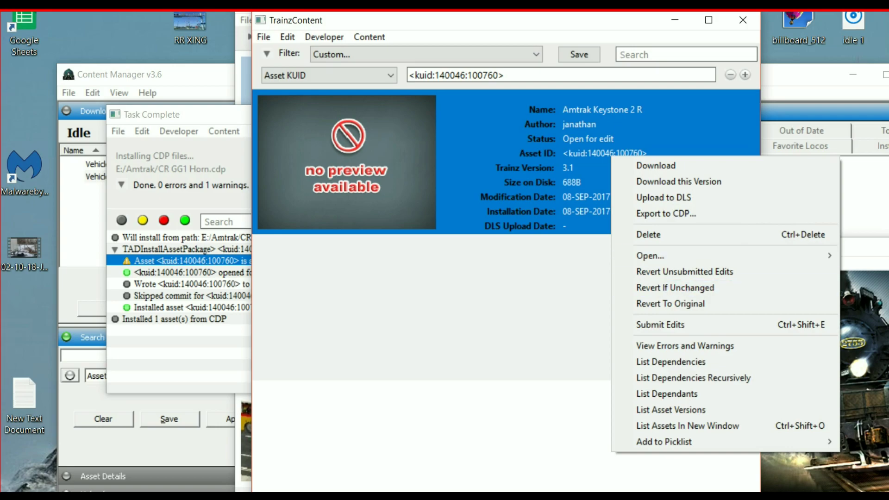
left_click(659, 325)
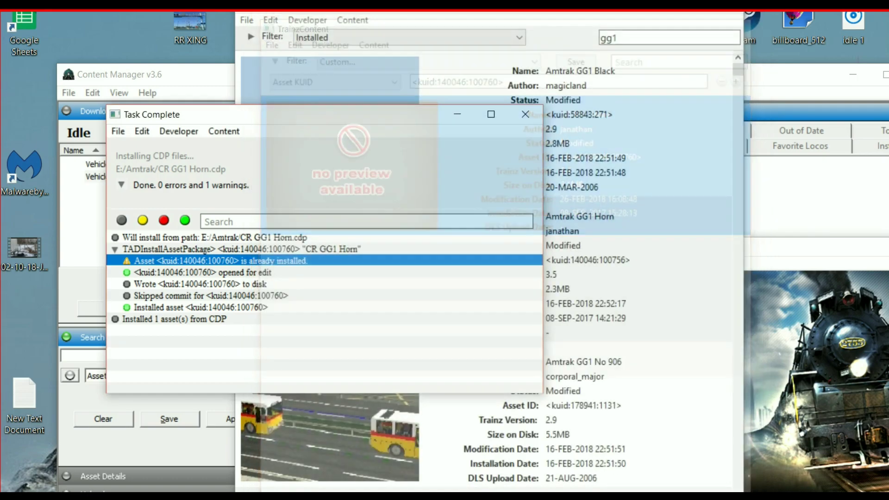
left_click(742, 20)
left_click(525, 114)
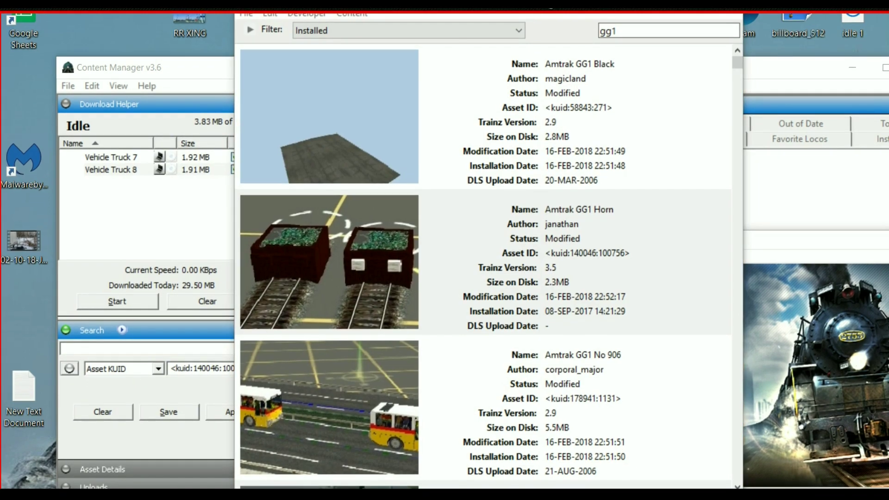
key("alt+F4")
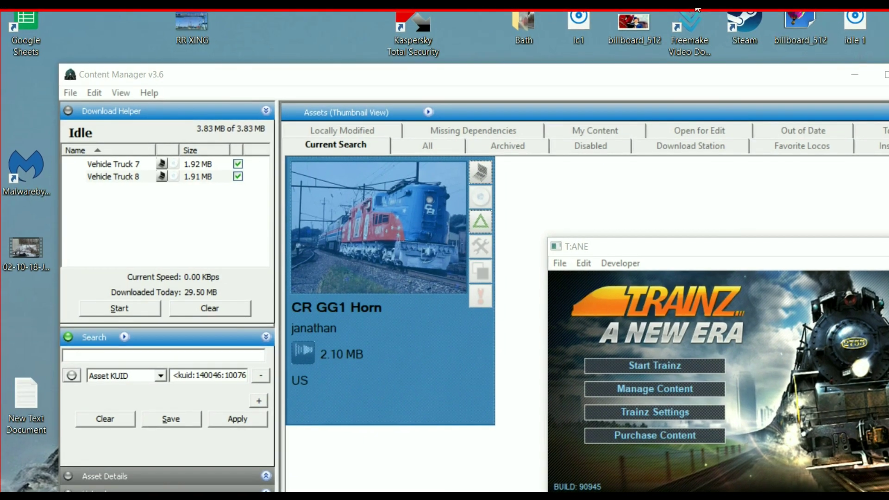
key("alt+Tab")
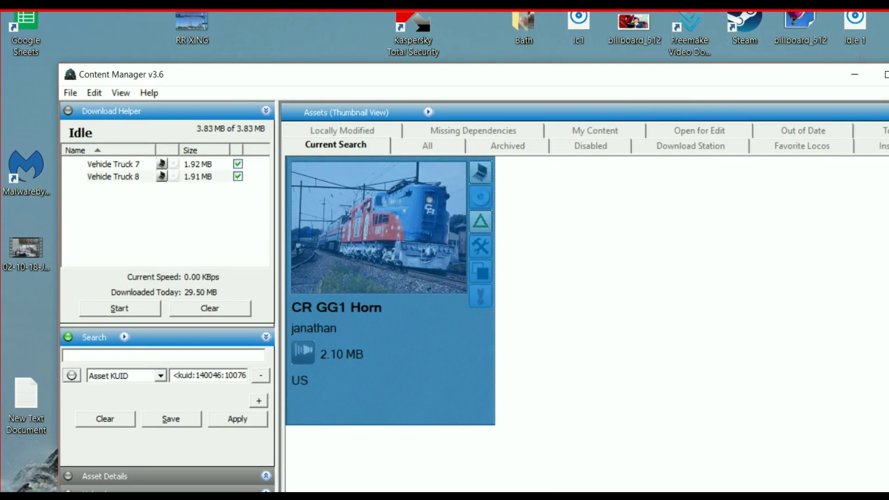
right_click(390, 214)
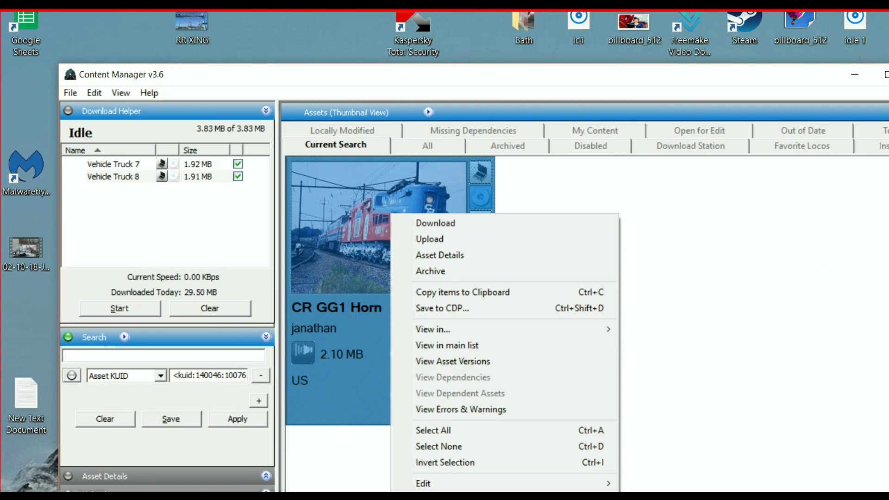
key("Escape")
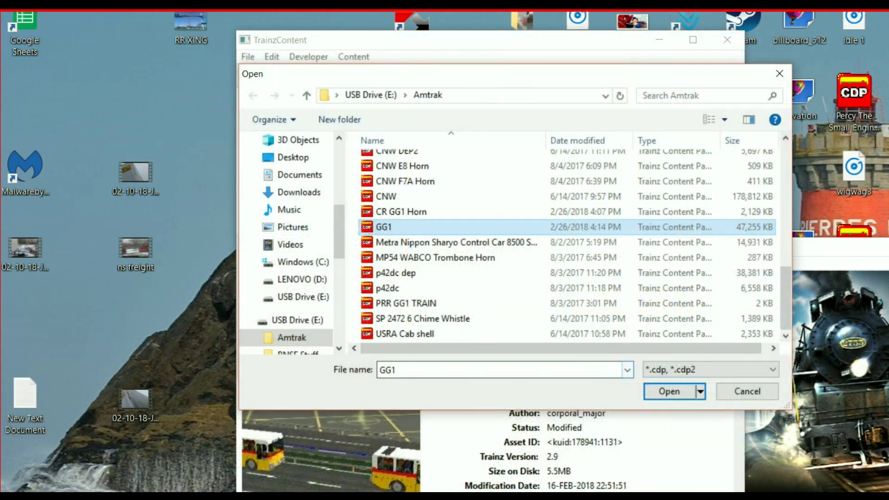
Step: Import the GG1 CDP file from the Amtrak folder on USB Drive (E:) into TrainzContent
key("Return")
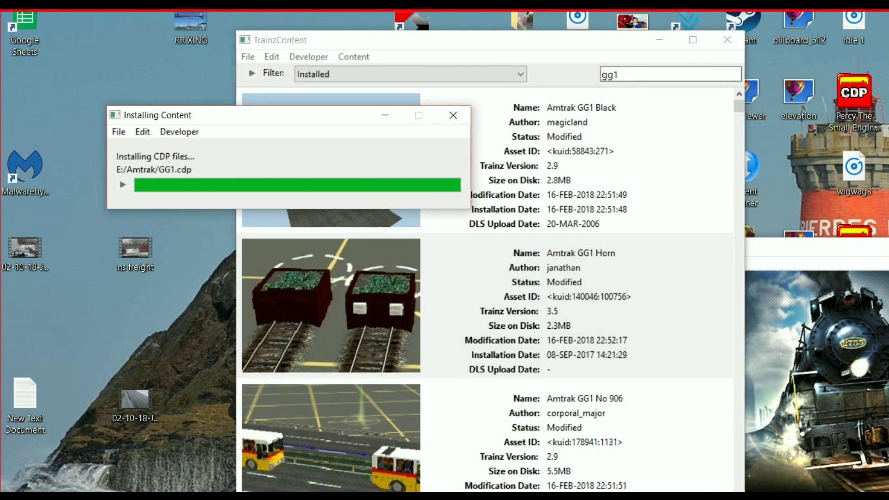